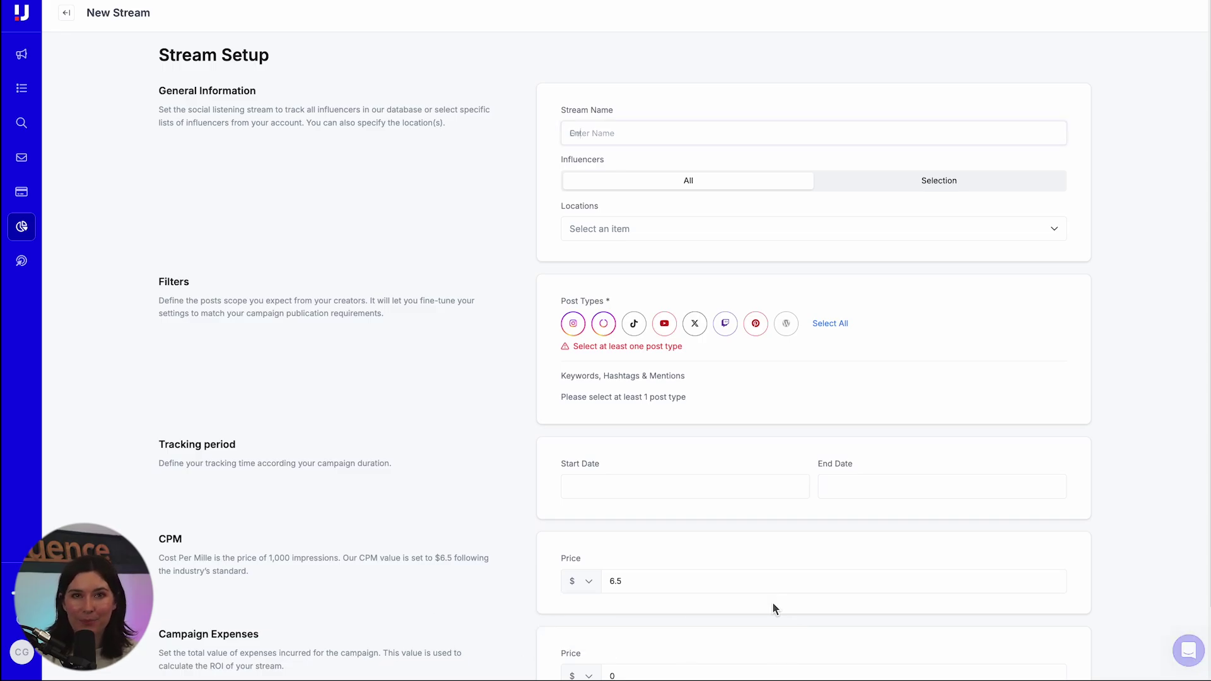
Enter 'Get Ready With Me Trend' as the stream name, capitalising 'Me' correctly.
click(631, 133)
text(Get Ready With me)
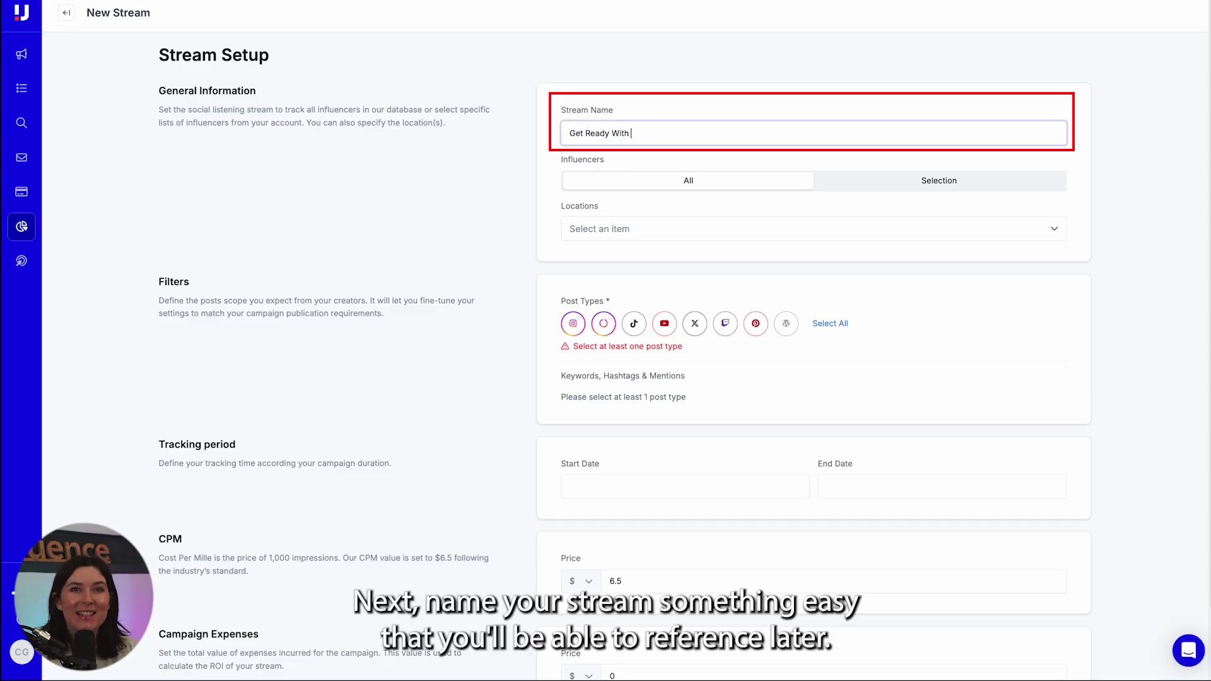
key(BackSpace)
key(BackSpace)
key(BackSpace)
text(Me )
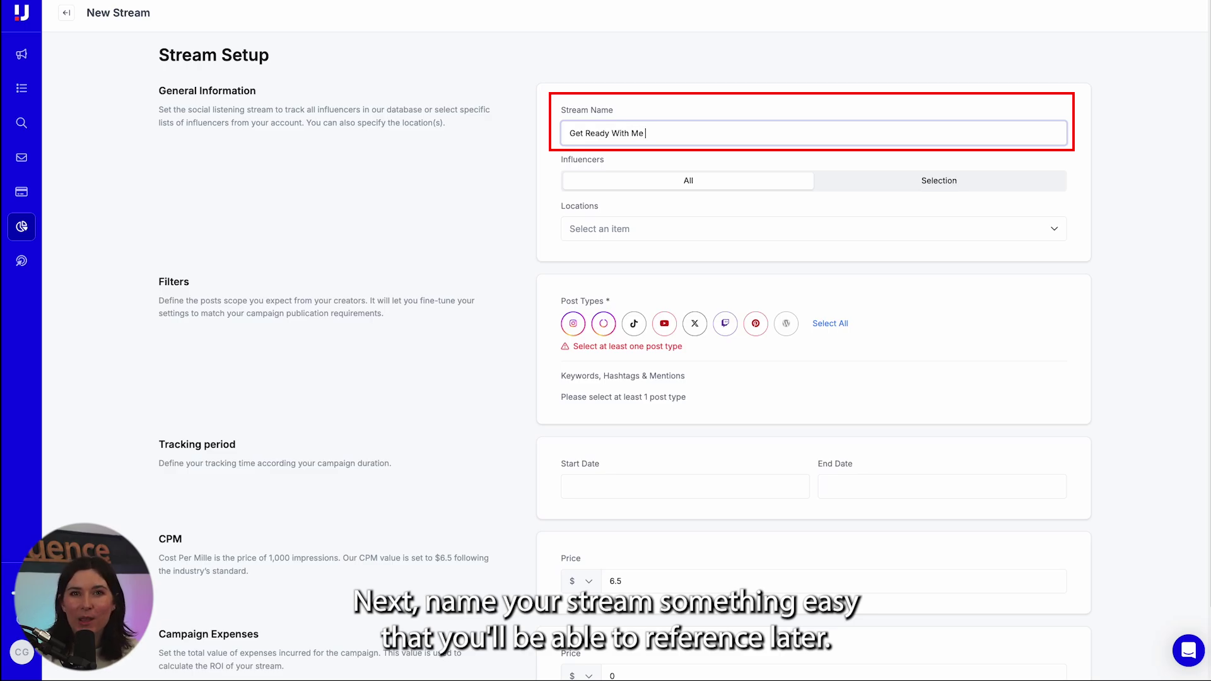
text(Trend)
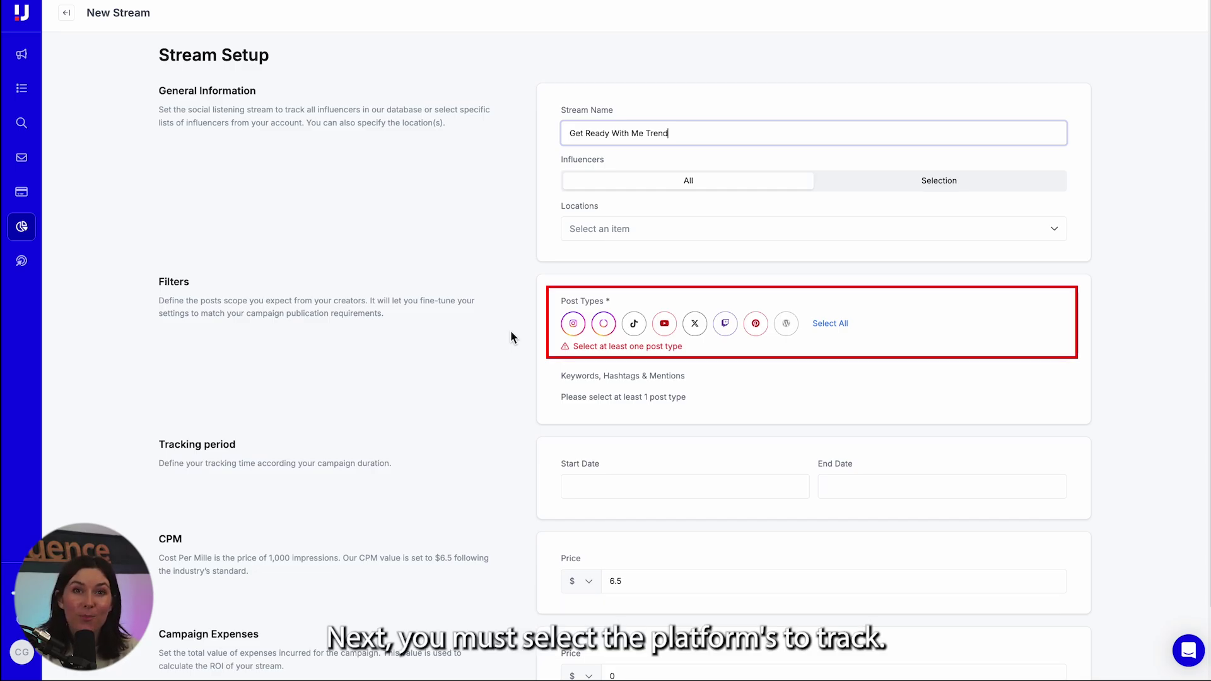
Select Instagram and TikTok as the stream's post types.
click(573, 323)
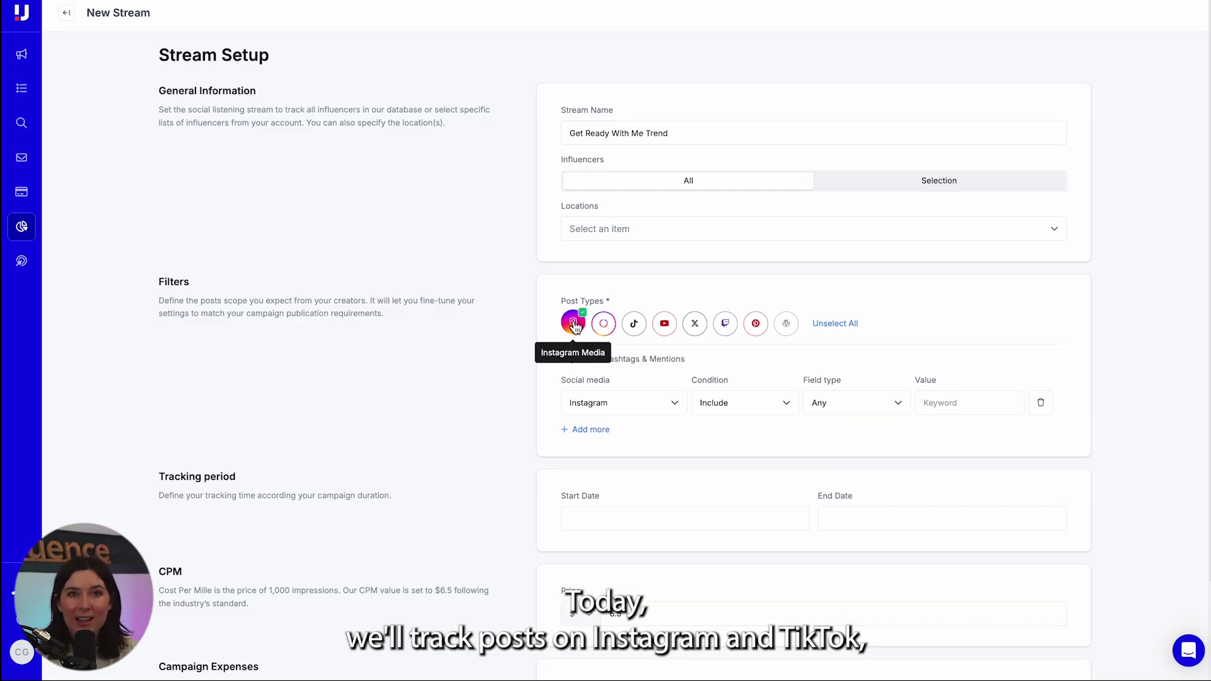
click(634, 324)
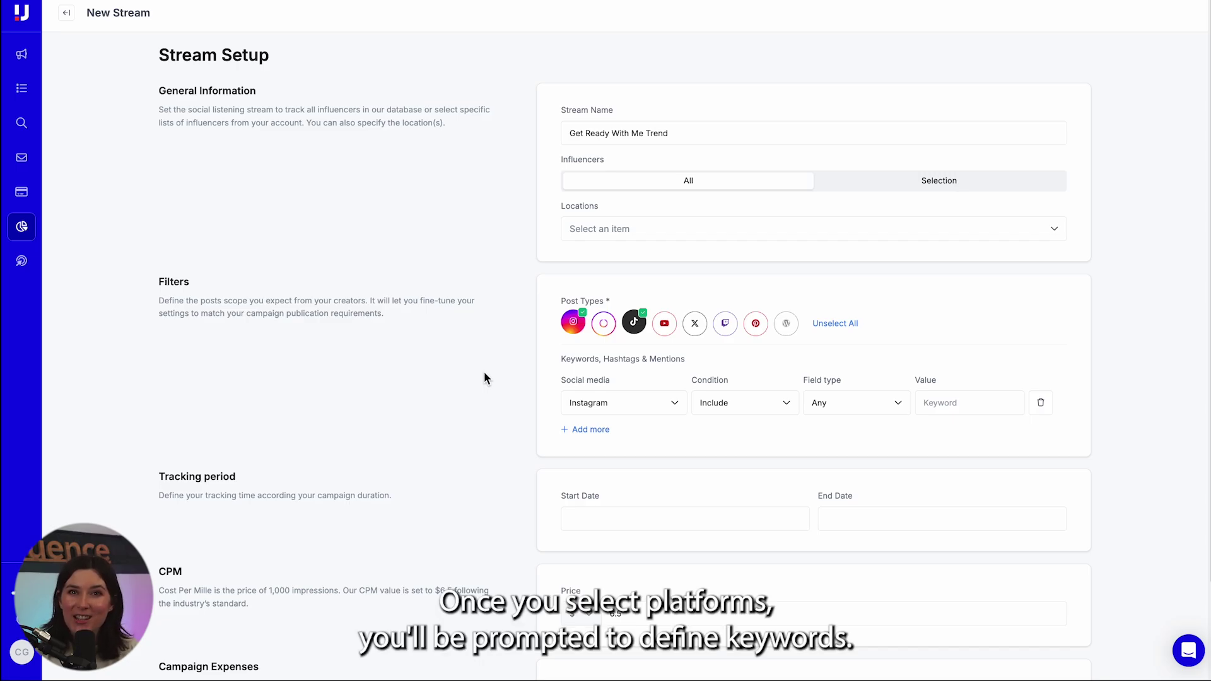
Set the Instagram filter row to match the hashtag #getreadywithme.
click(855, 403)
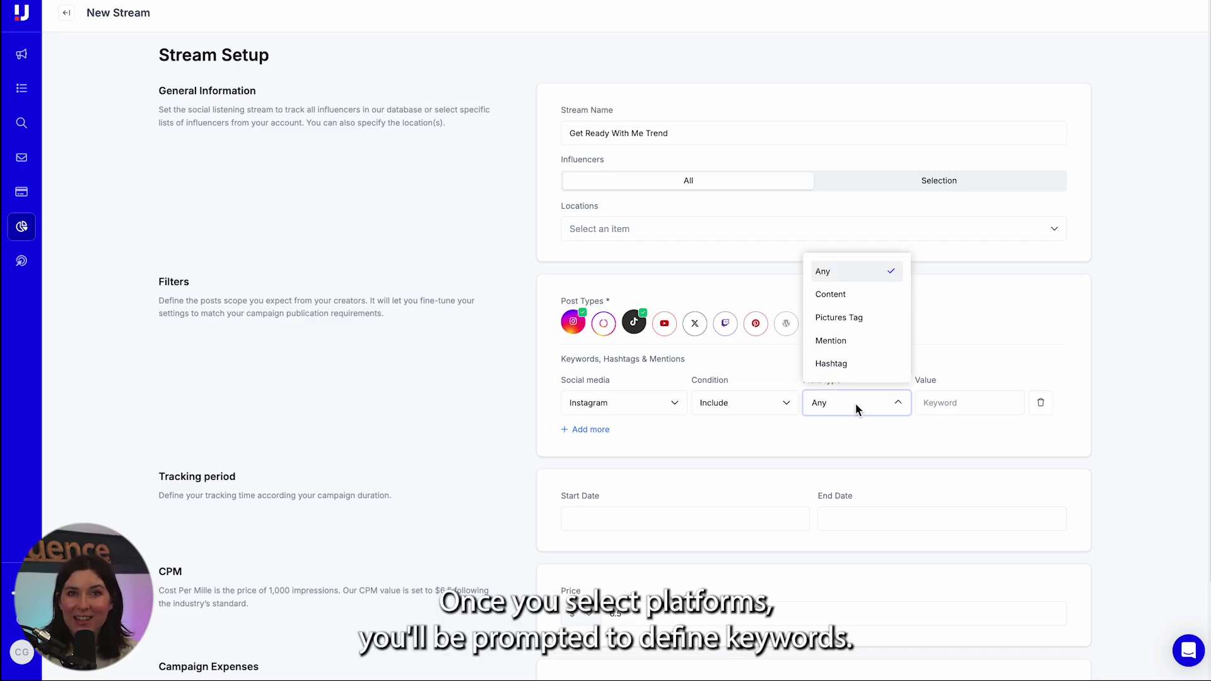
click(850, 363)
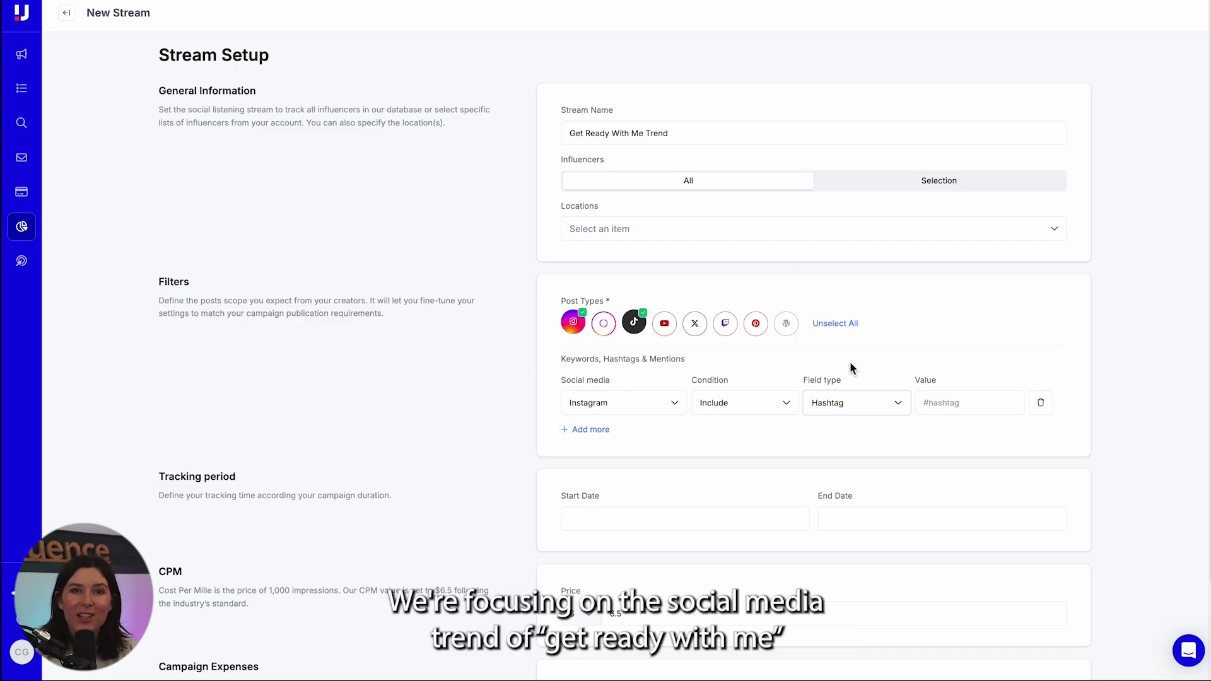
click(954, 401)
text(#get)
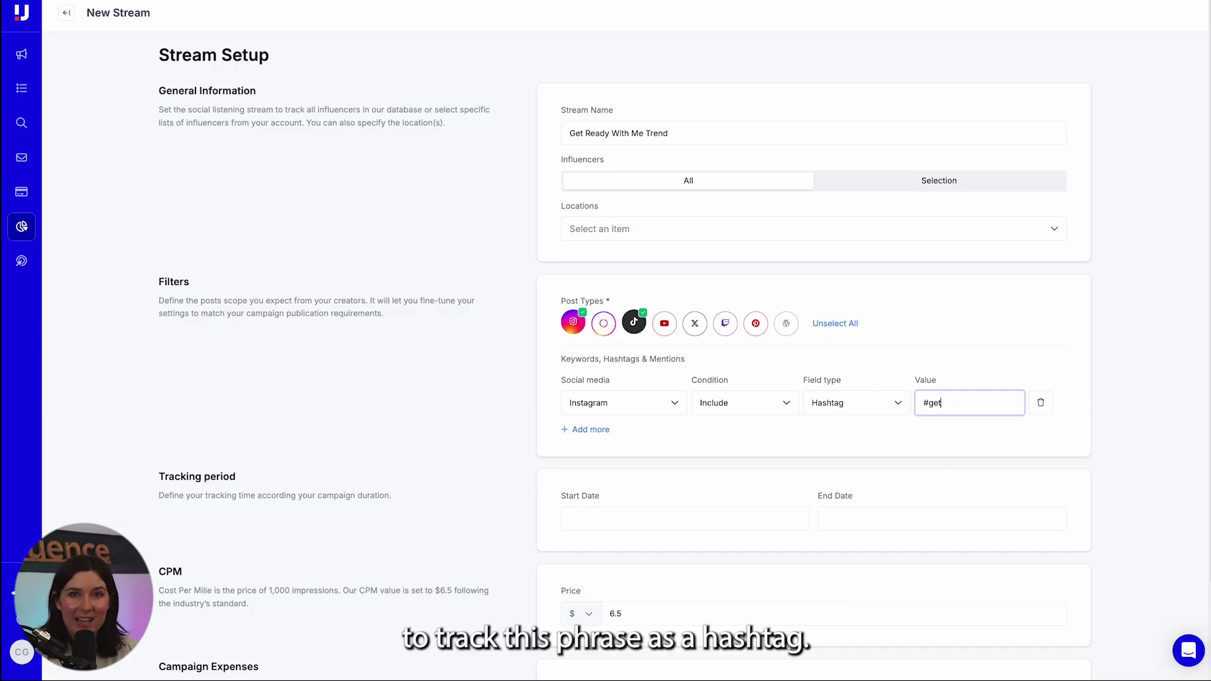
text(readywithme)
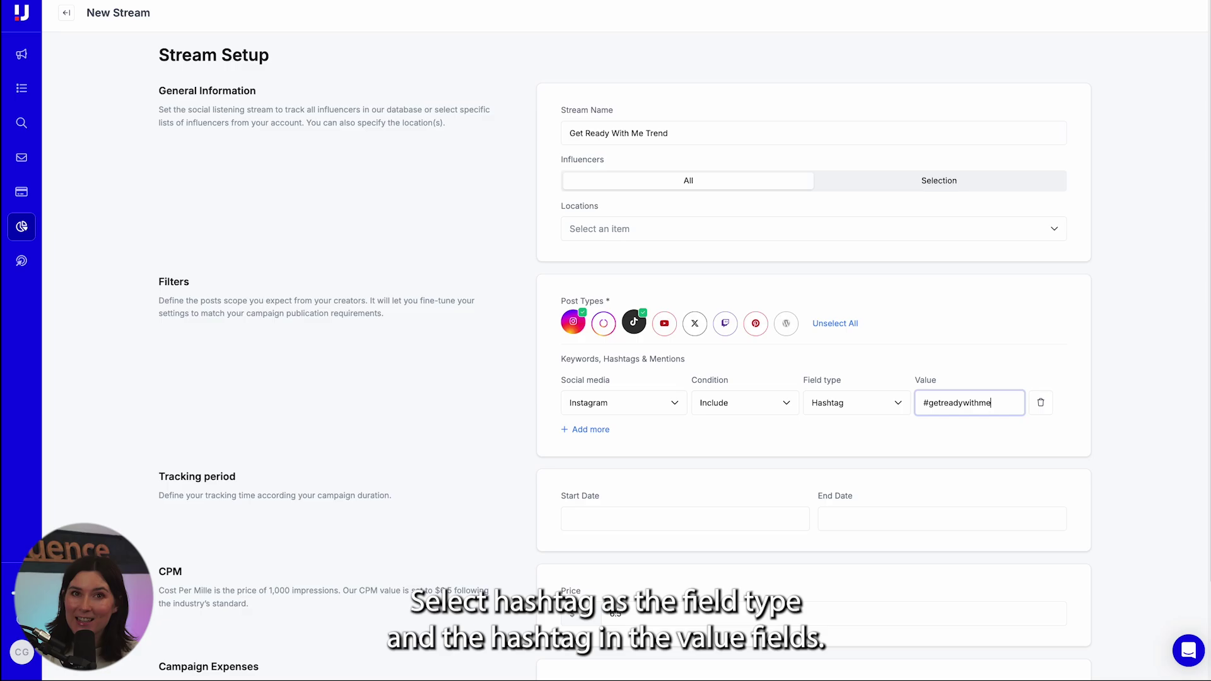
Add a second filter row limited to TikTok with hashtag #grwm.
click(593, 431)
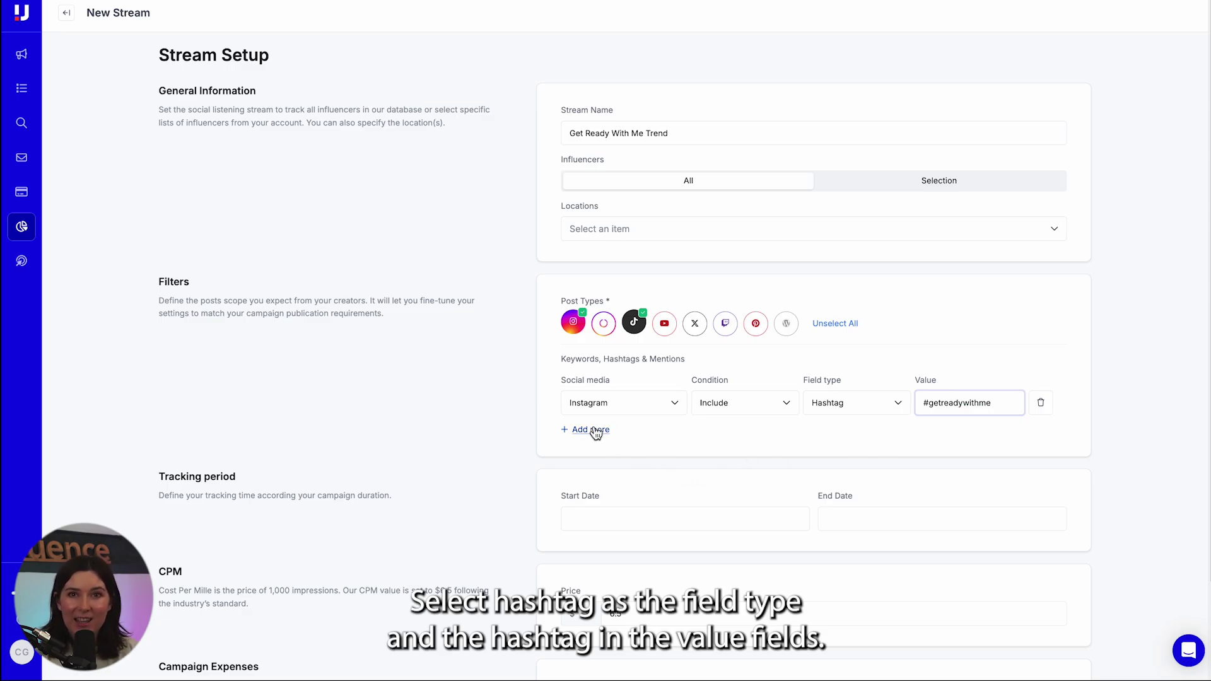
click(660, 478)
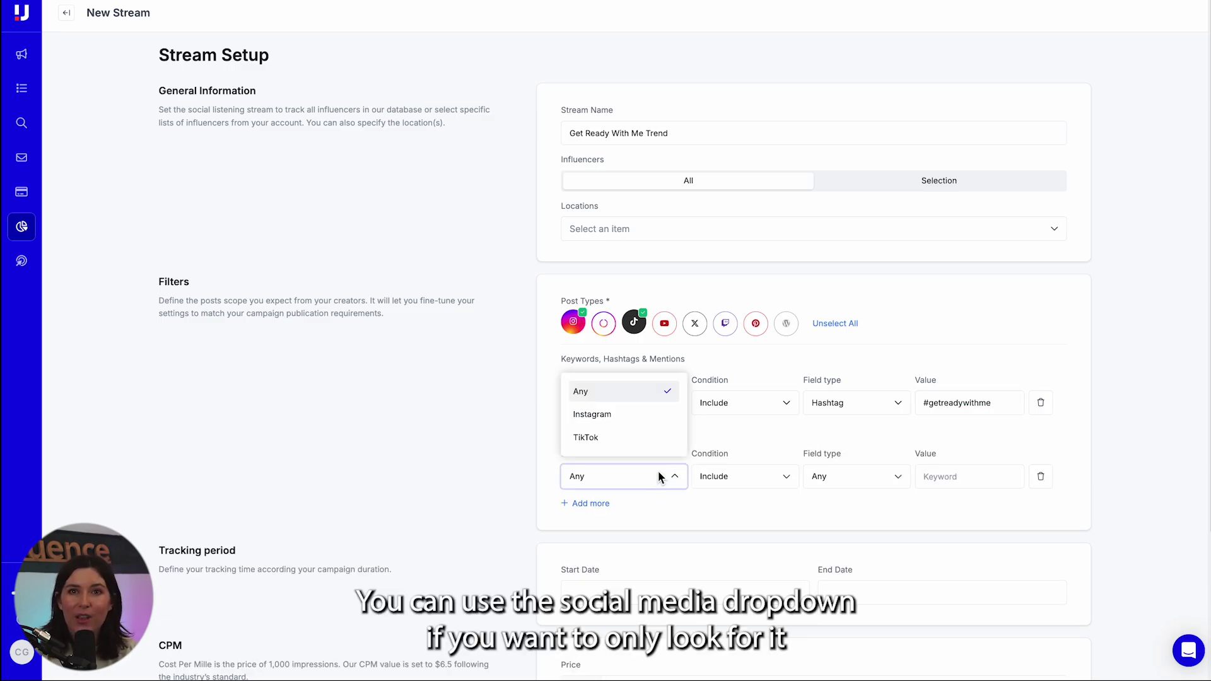
click(650, 442)
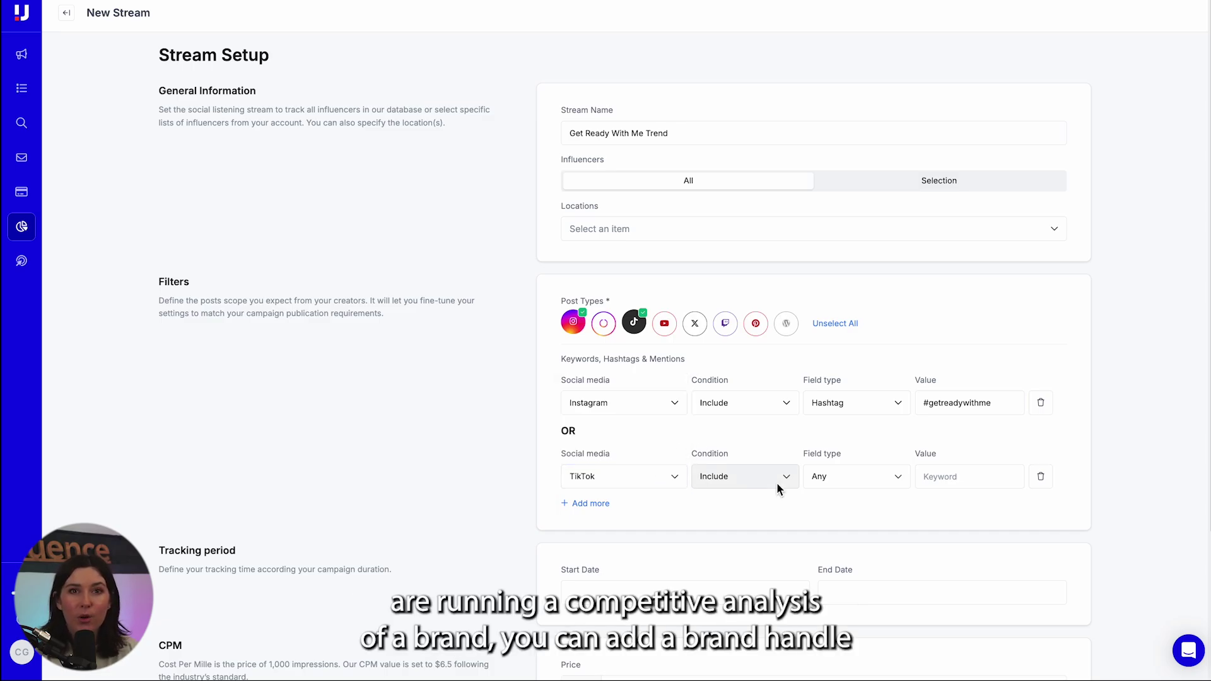
click(920, 474)
text(#)
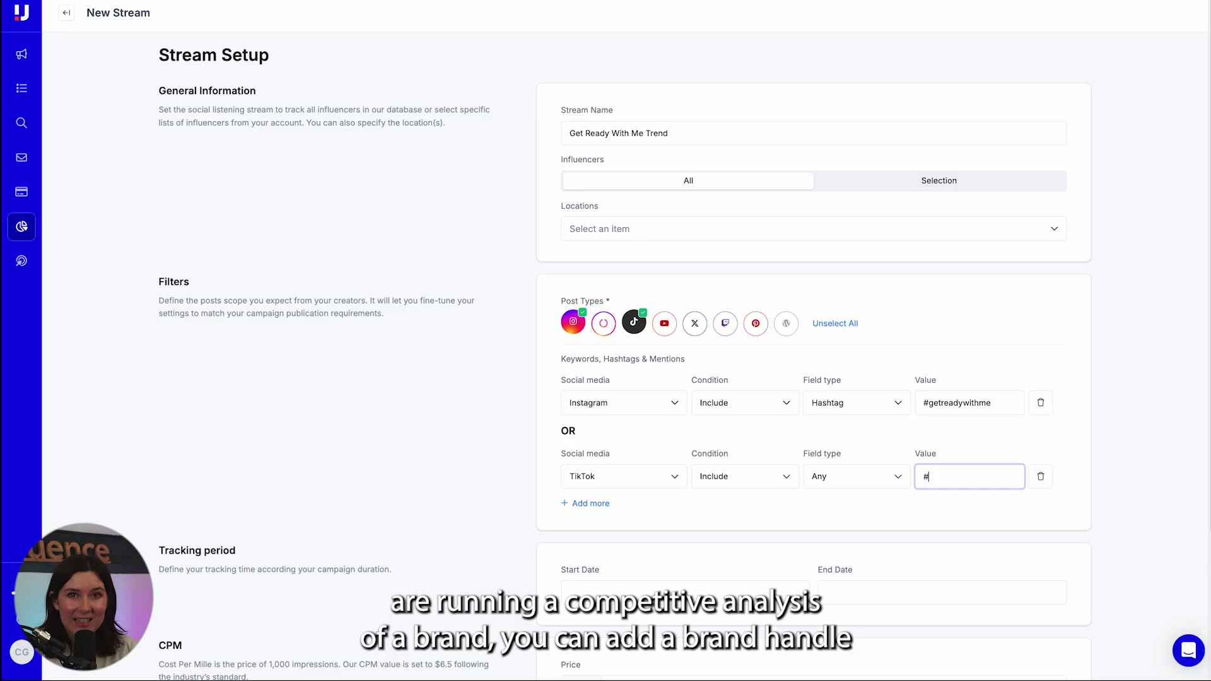
text(grwm)
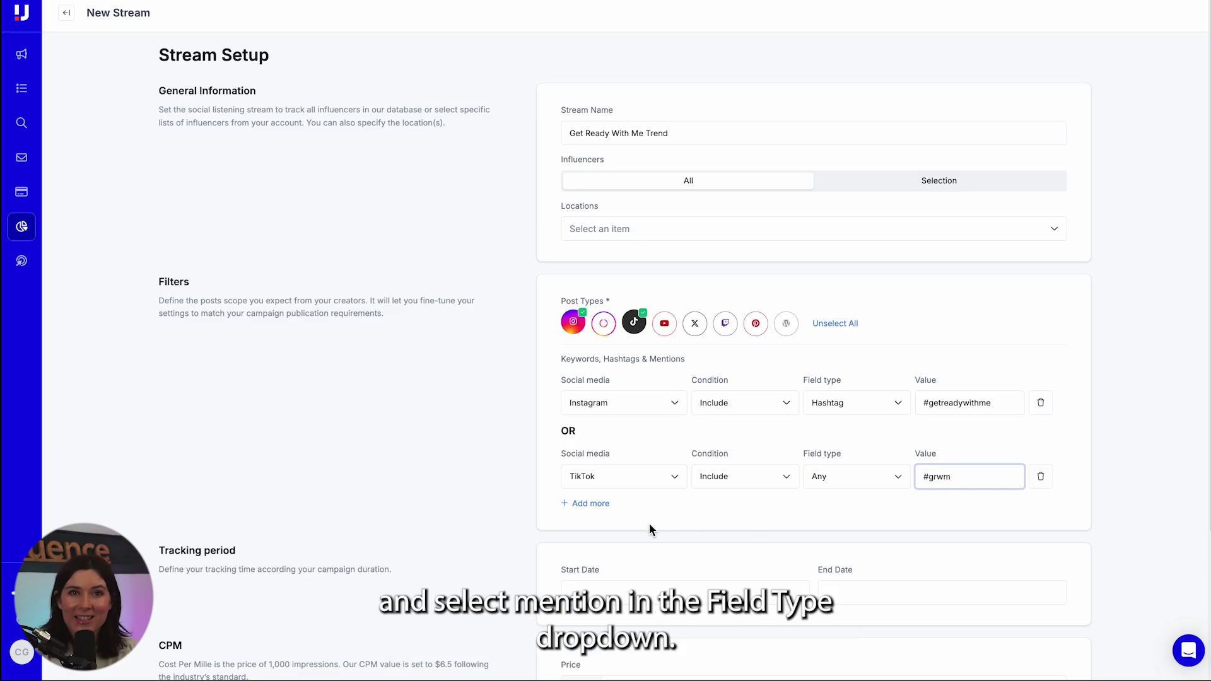
Add a third filter row with the keyword 'getreadywithme'.
click(588, 503)
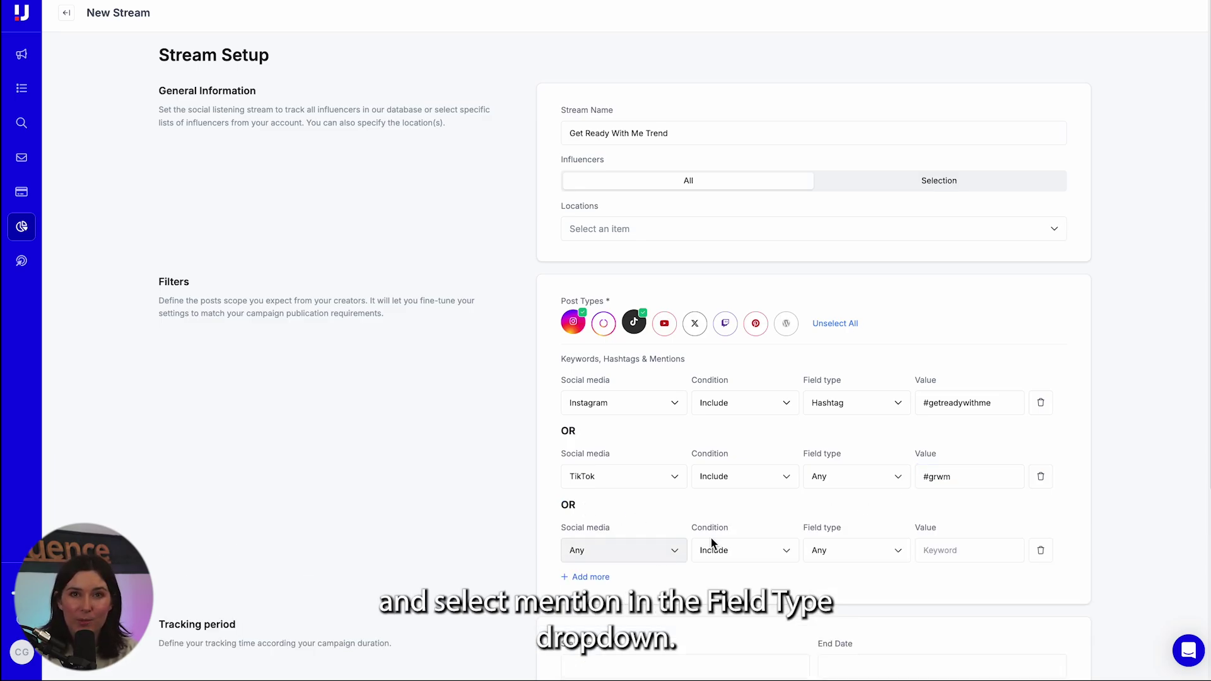
click(946, 550)
text(getready)
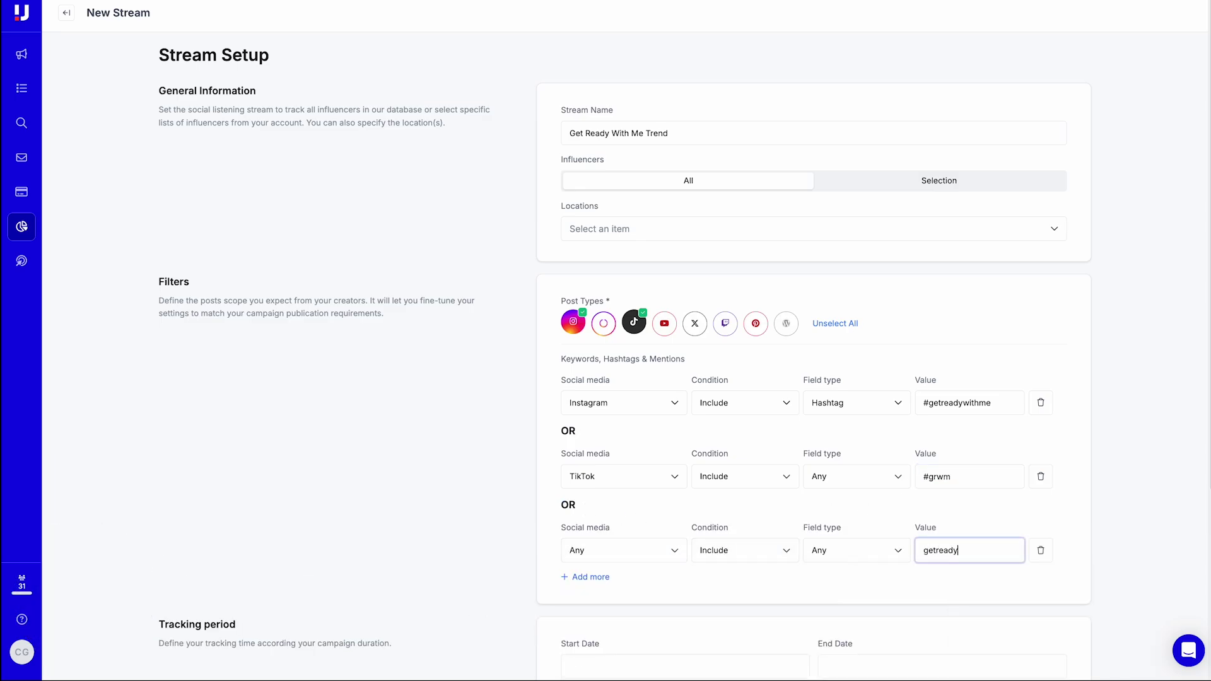
text(withme)
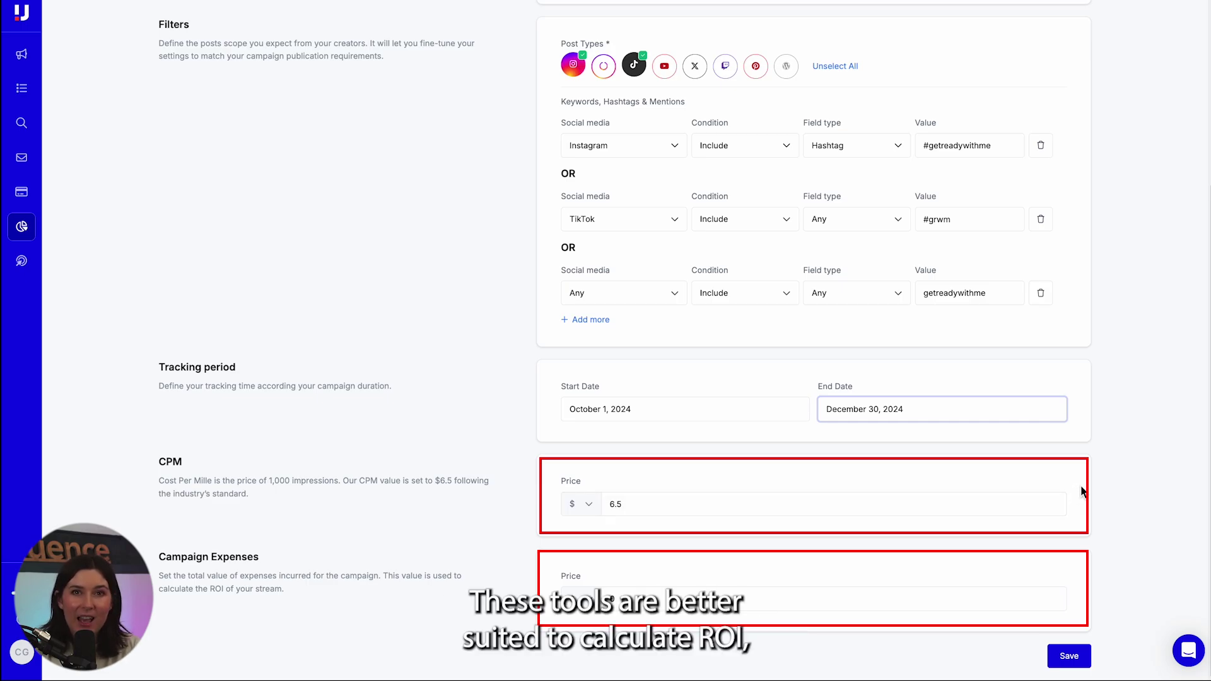
click(1115, 486)
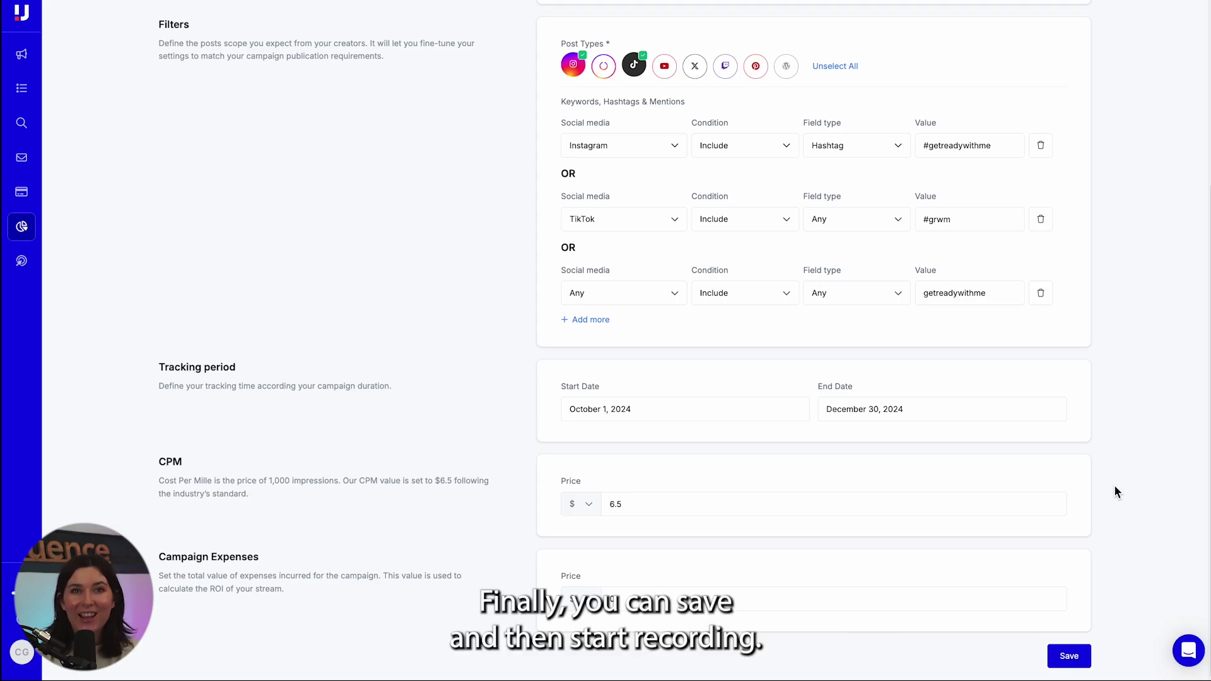
Save the Get Ready With Me Trend stream and start recording its posts.
click(1066, 662)
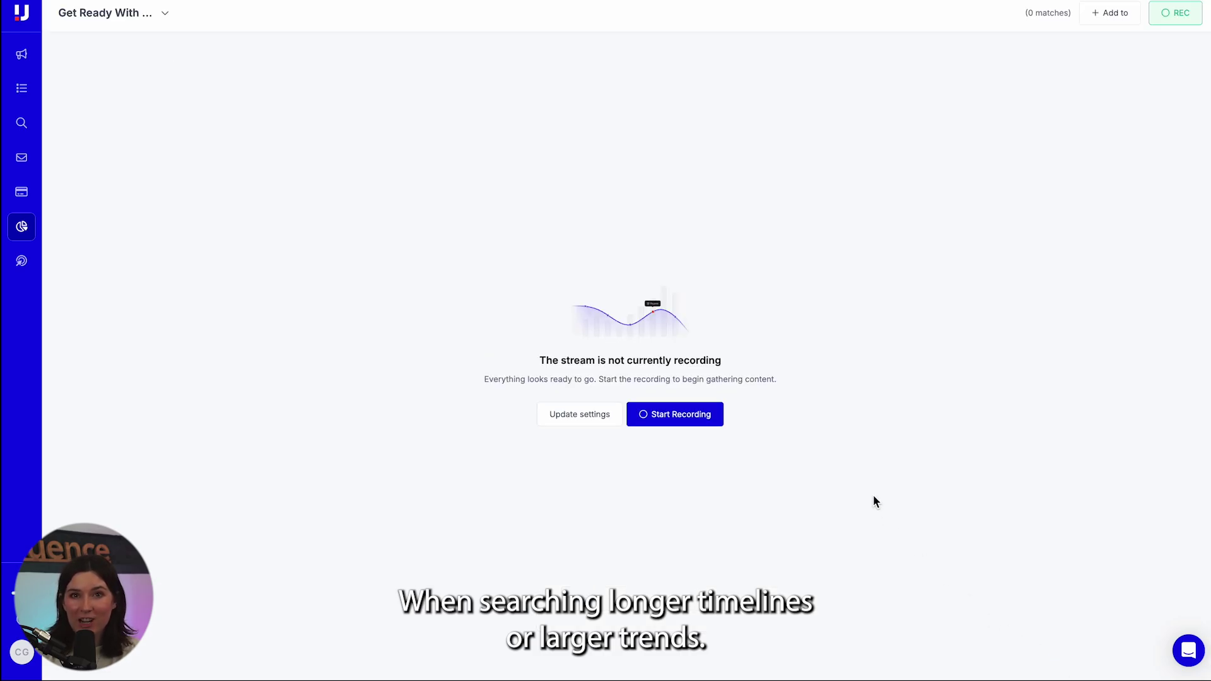
click(703, 419)
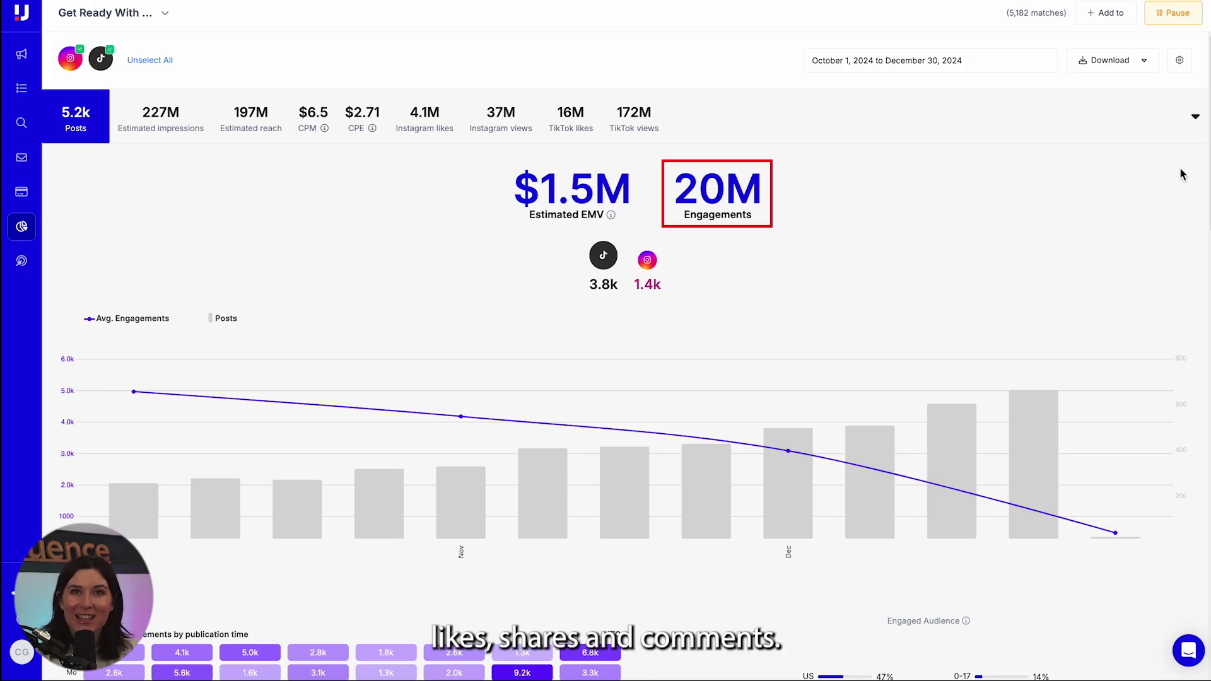
Collapse the stats header and order the stream's posts by Total Engagements.
click(1195, 118)
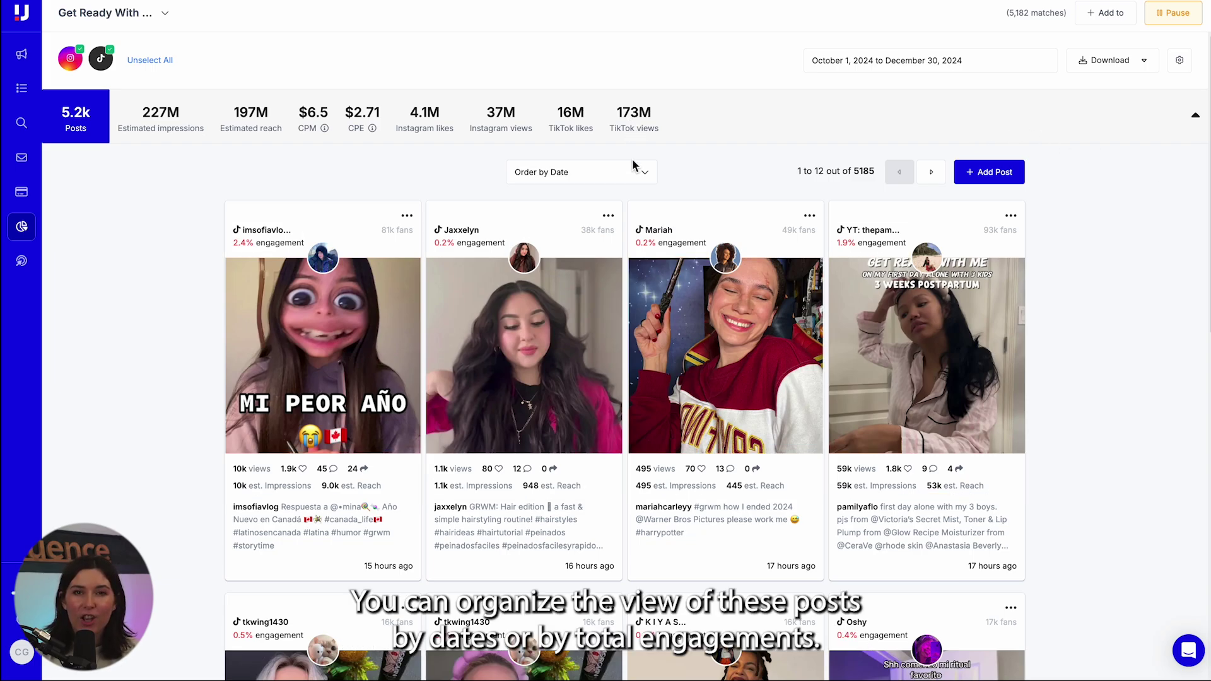
click(644, 176)
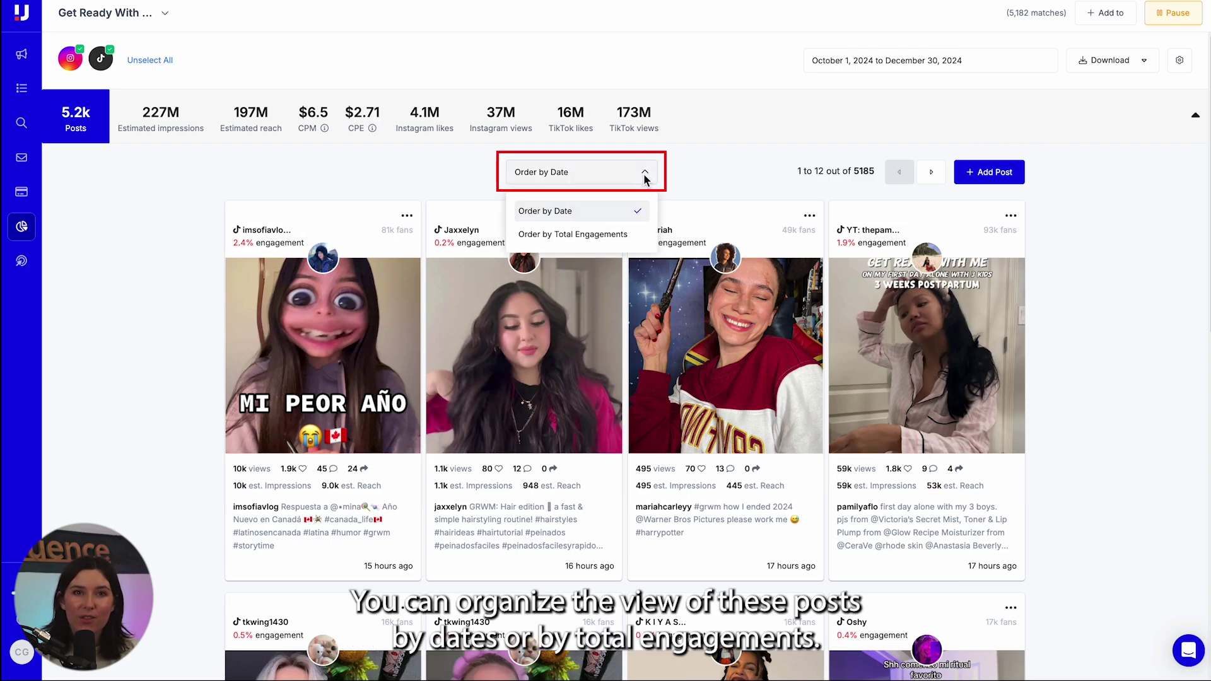
click(615, 234)
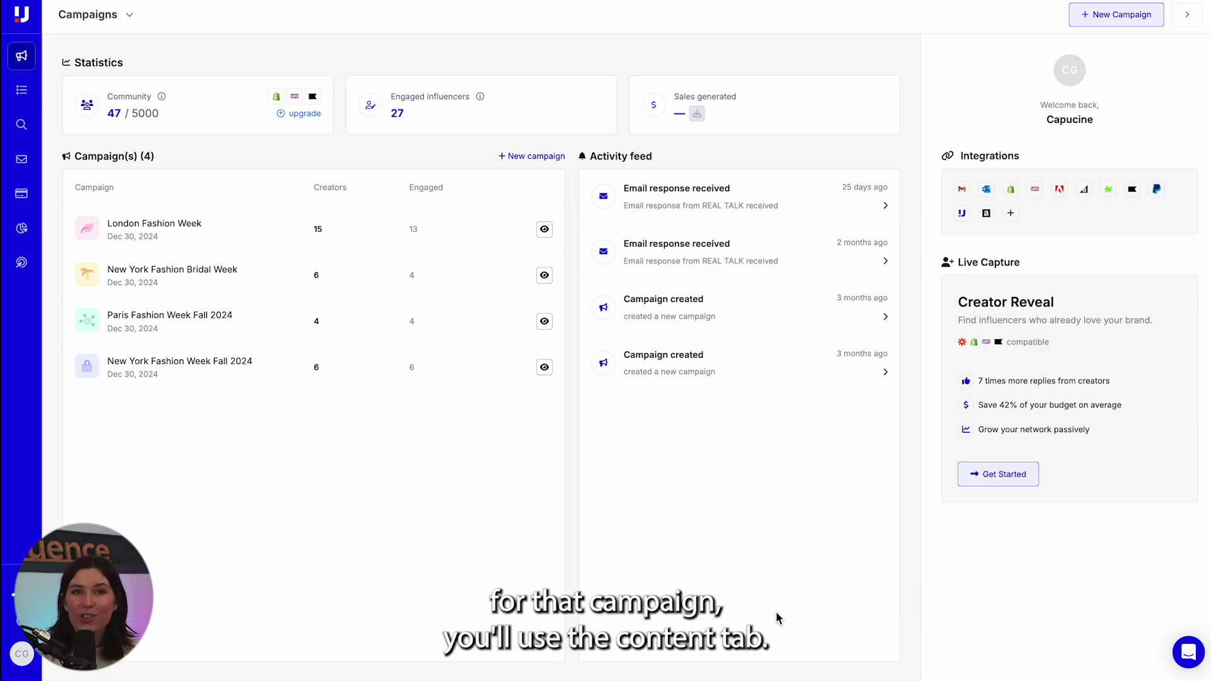
Open the New York Fashion Week Fall 2024 campaign from the Campaigns list.
click(360, 359)
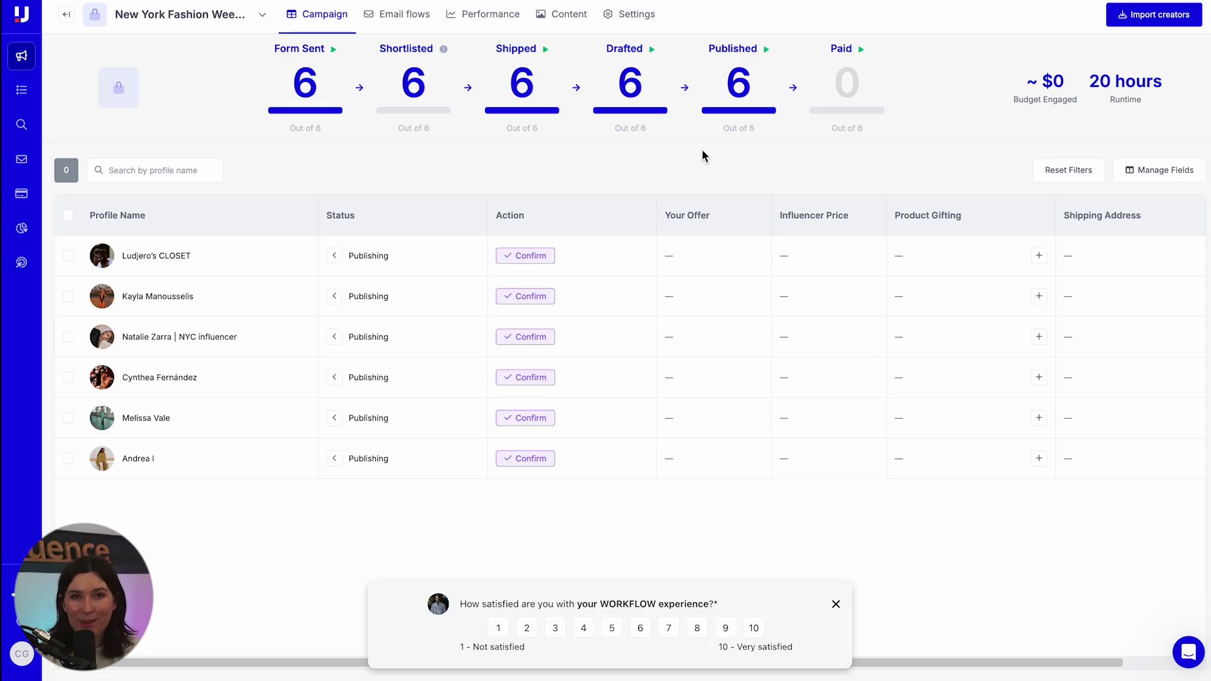
Show the campaign's Content tab, collapsing then re-expanding the engagement stats header.
click(547, 18)
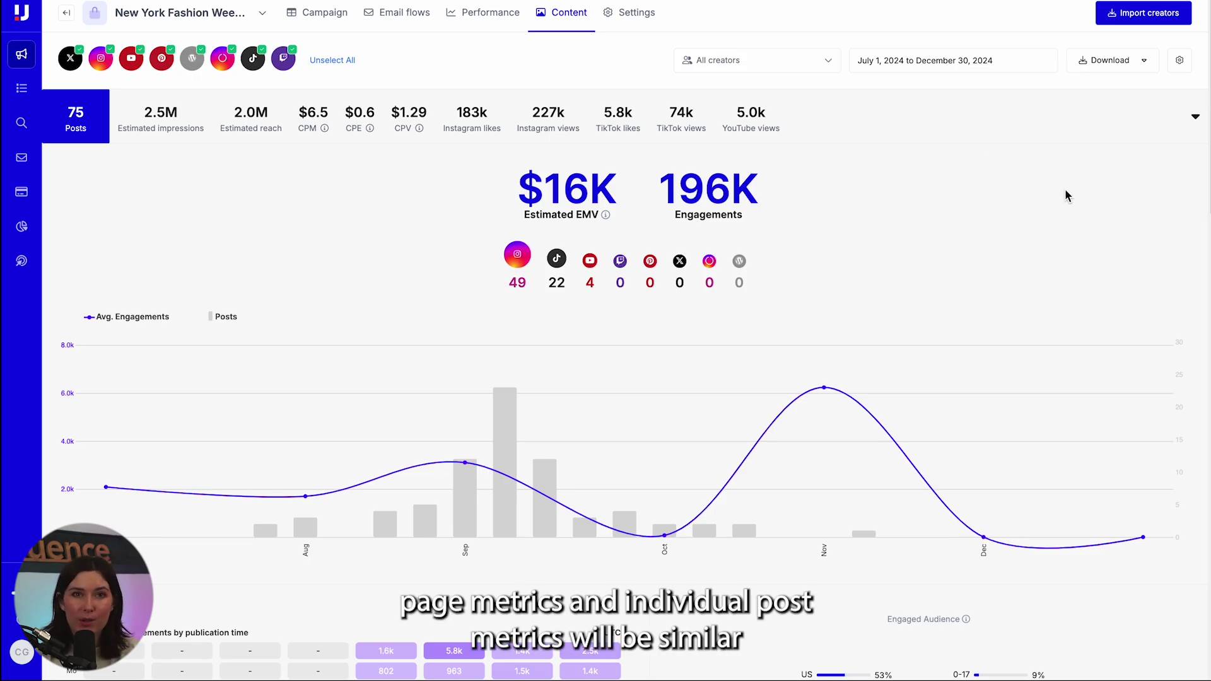
click(1187, 118)
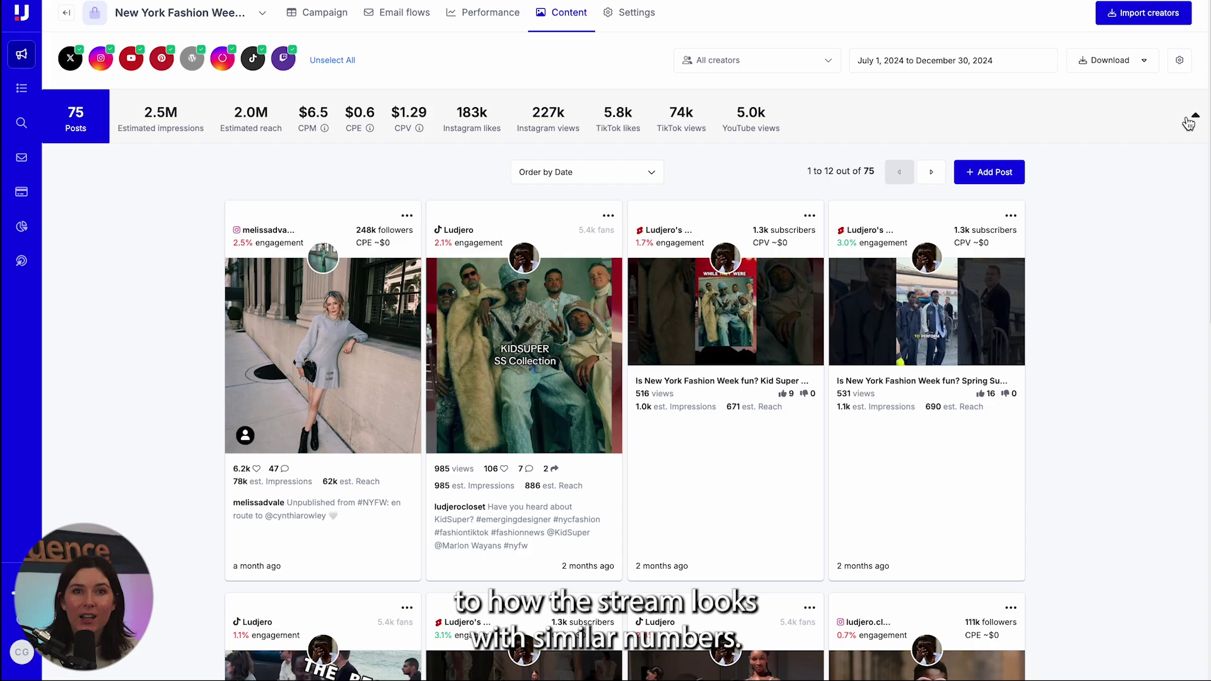
click(1189, 123)
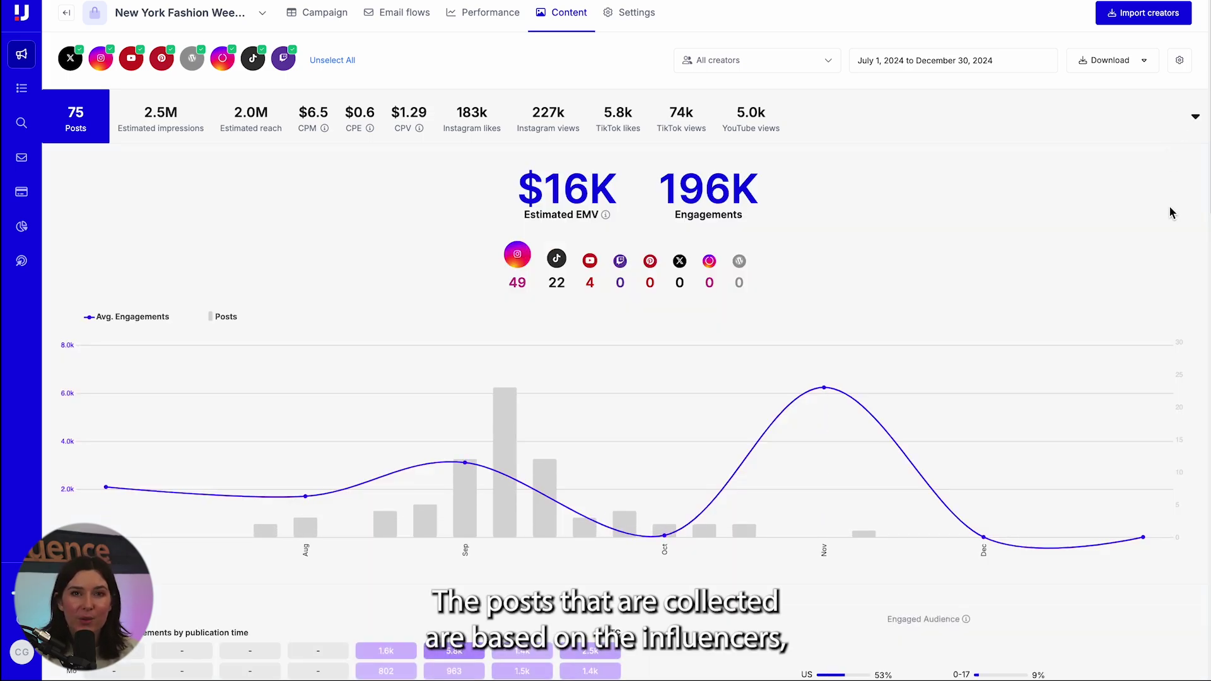
click(1180, 61)
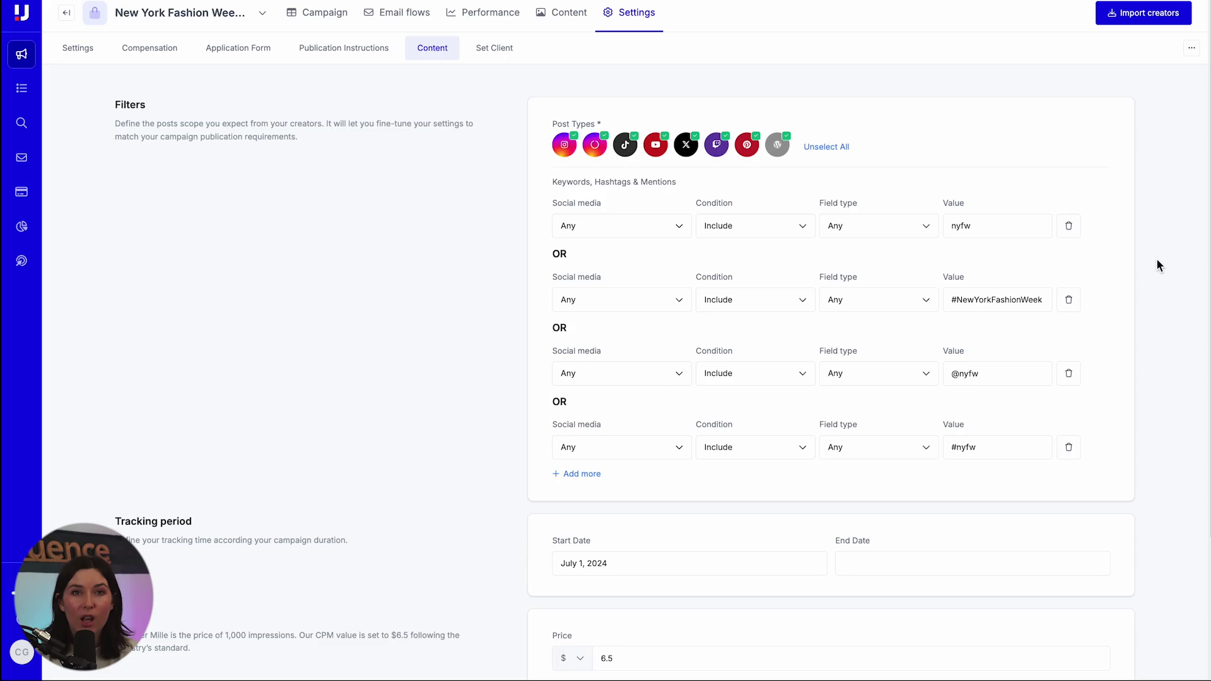
click(561, 13)
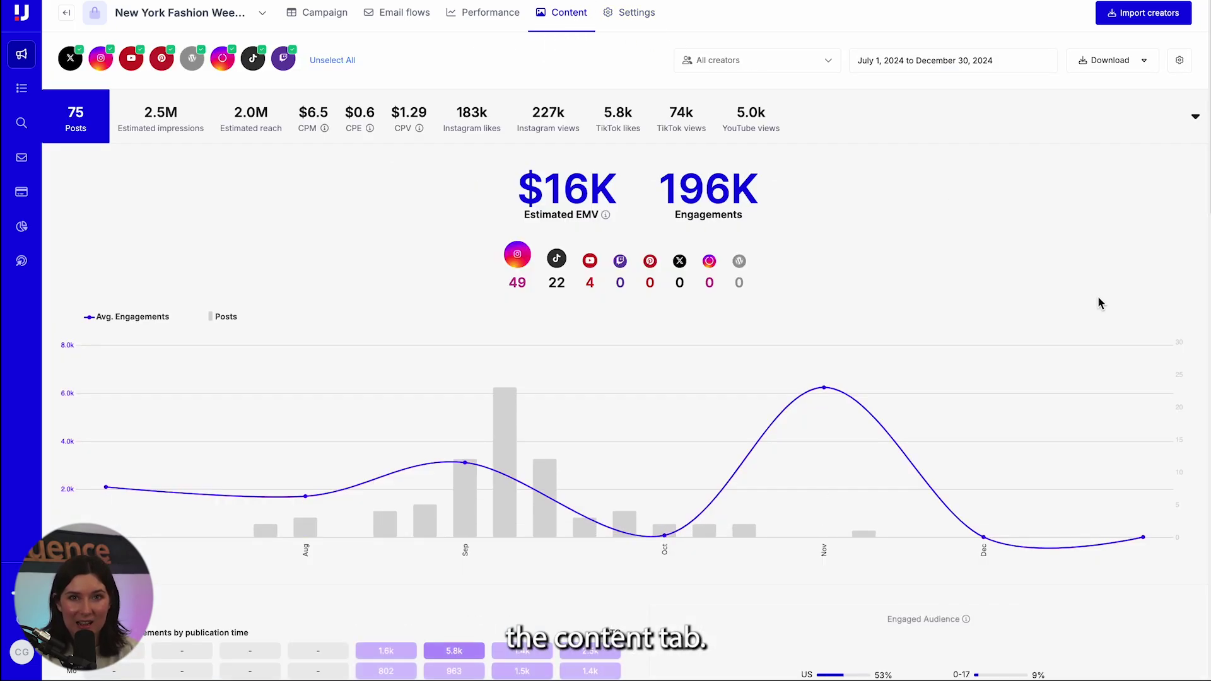
scroll(1098, 304, down, 1)
Add an Instagram post to the campaign content by pasting its publication URL.
scroll(1098, 303, down, 10)
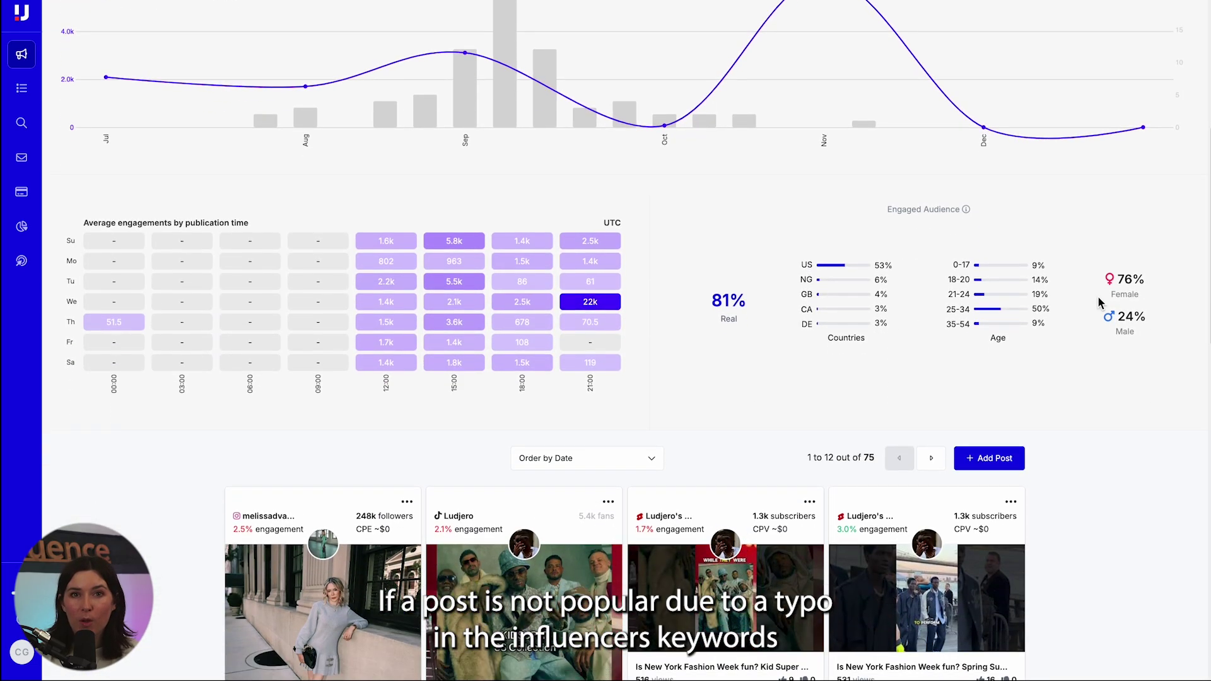
scroll(1097, 303, down, 3)
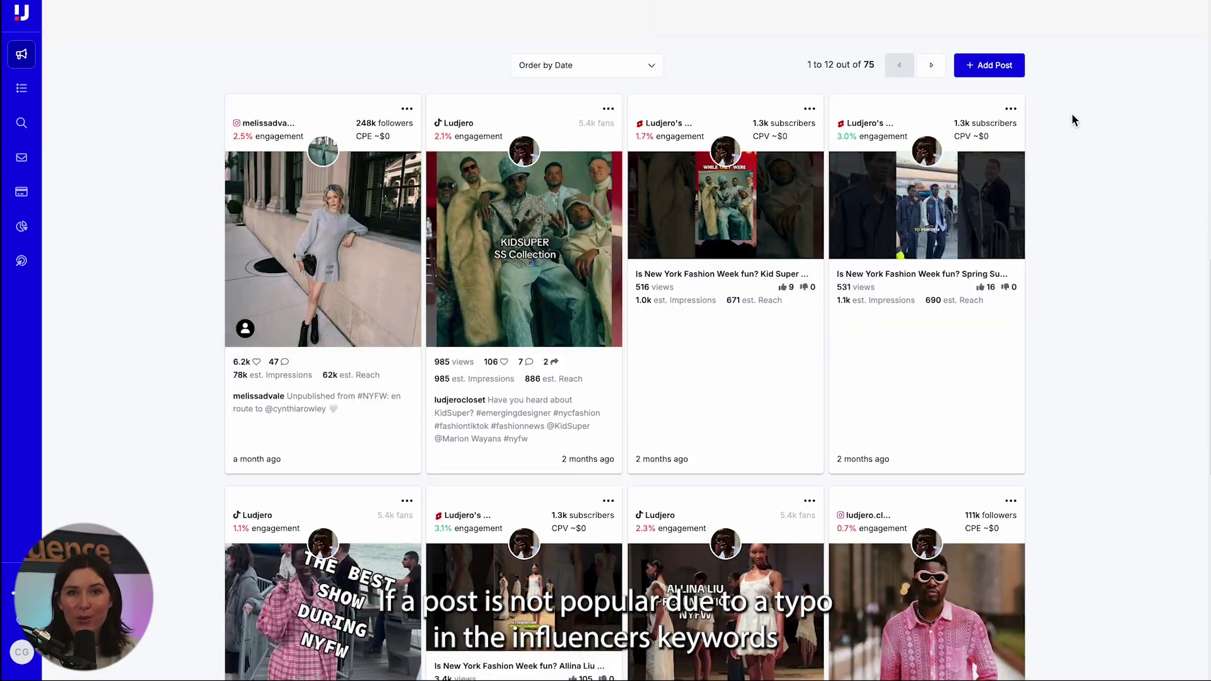
click(1002, 69)
text(https://www.instagram.com/p/DDK04_fTsdG/)
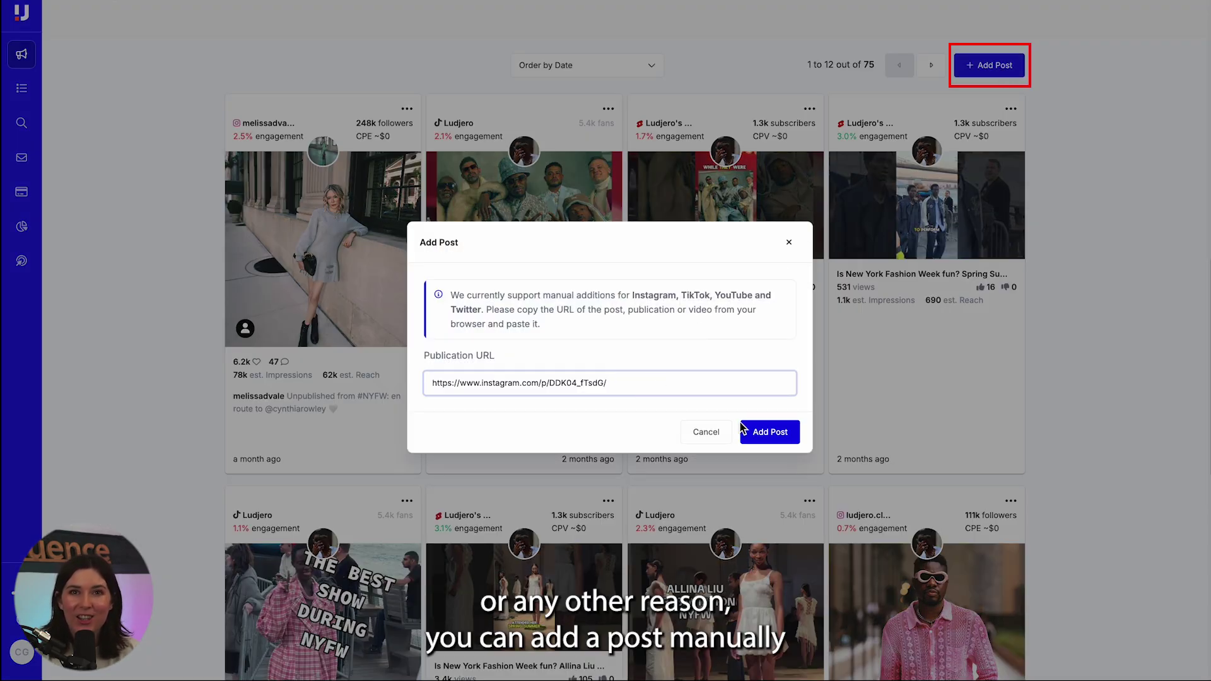
click(770, 431)
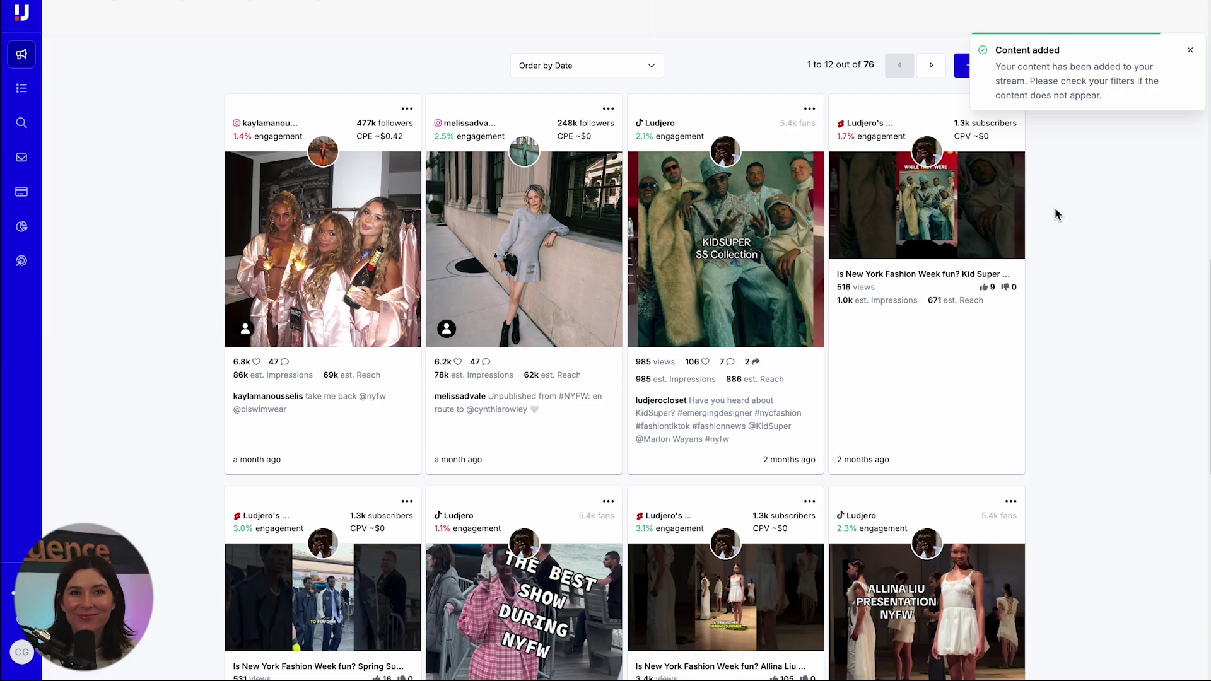
scroll(1055, 208, up, 10)
scroll(1054, 225, up, 3)
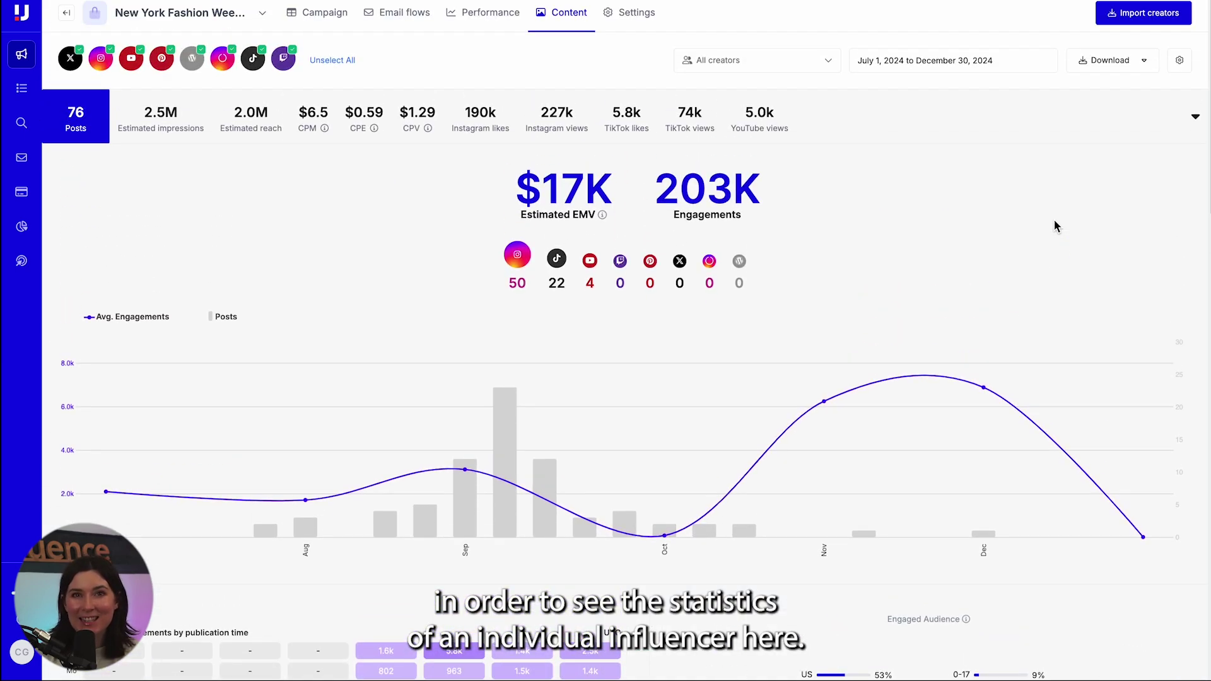
Filter the content statistics to one creator and review their 25 posts and metrics.
click(820, 71)
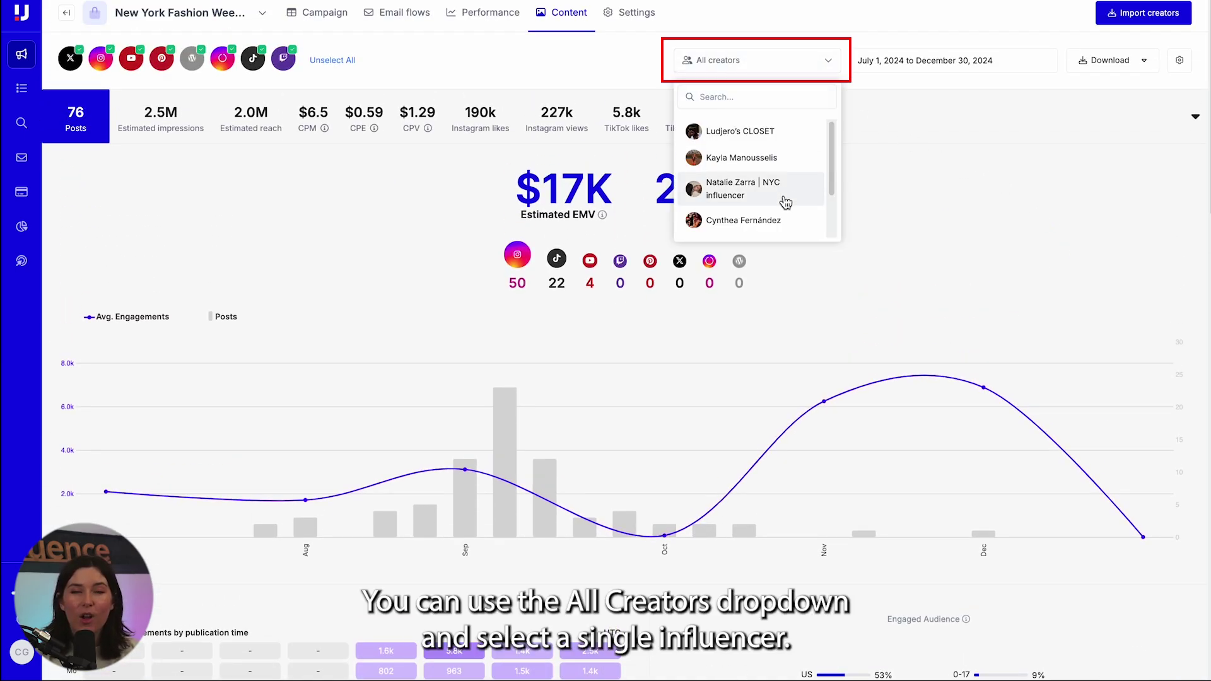
scroll(784, 208, down, 2)
scroll(784, 221, up, 2)
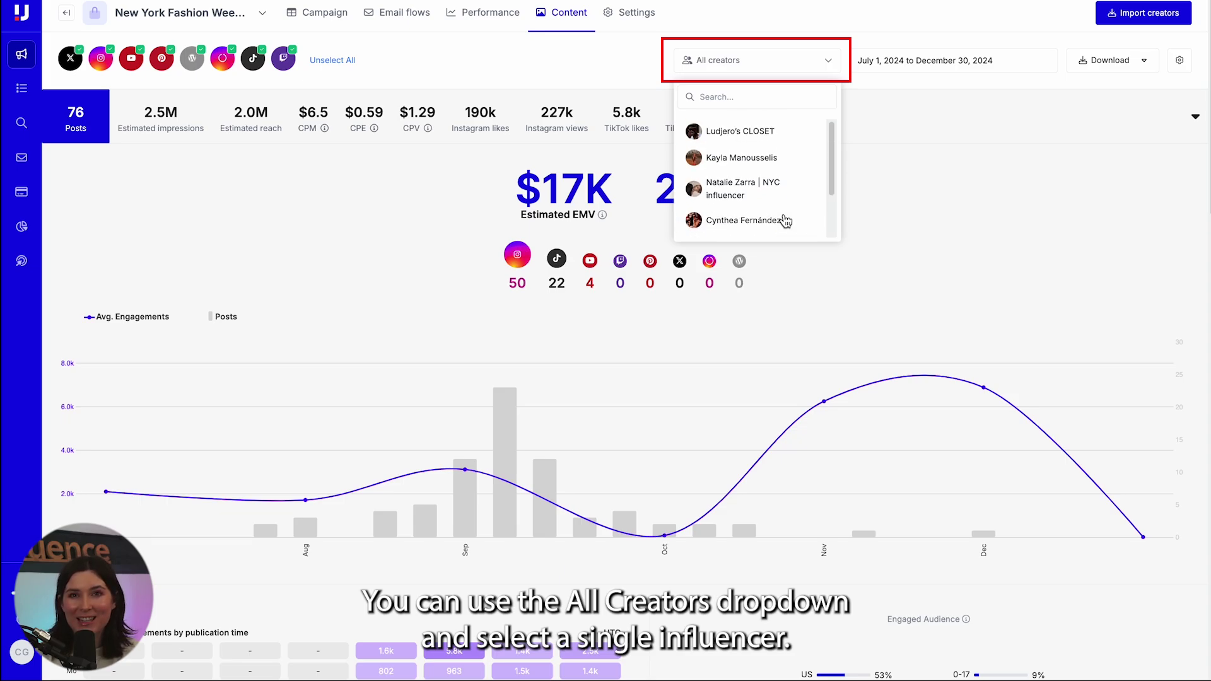
click(760, 130)
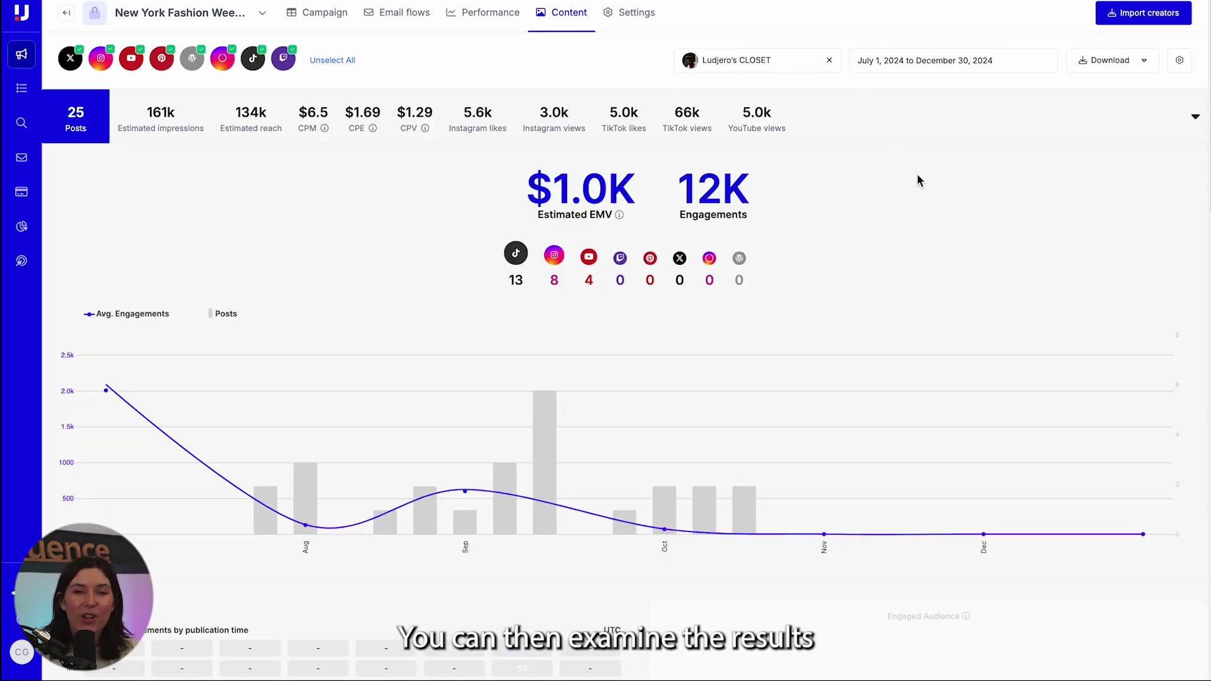
scroll(1028, 260, down, 8)
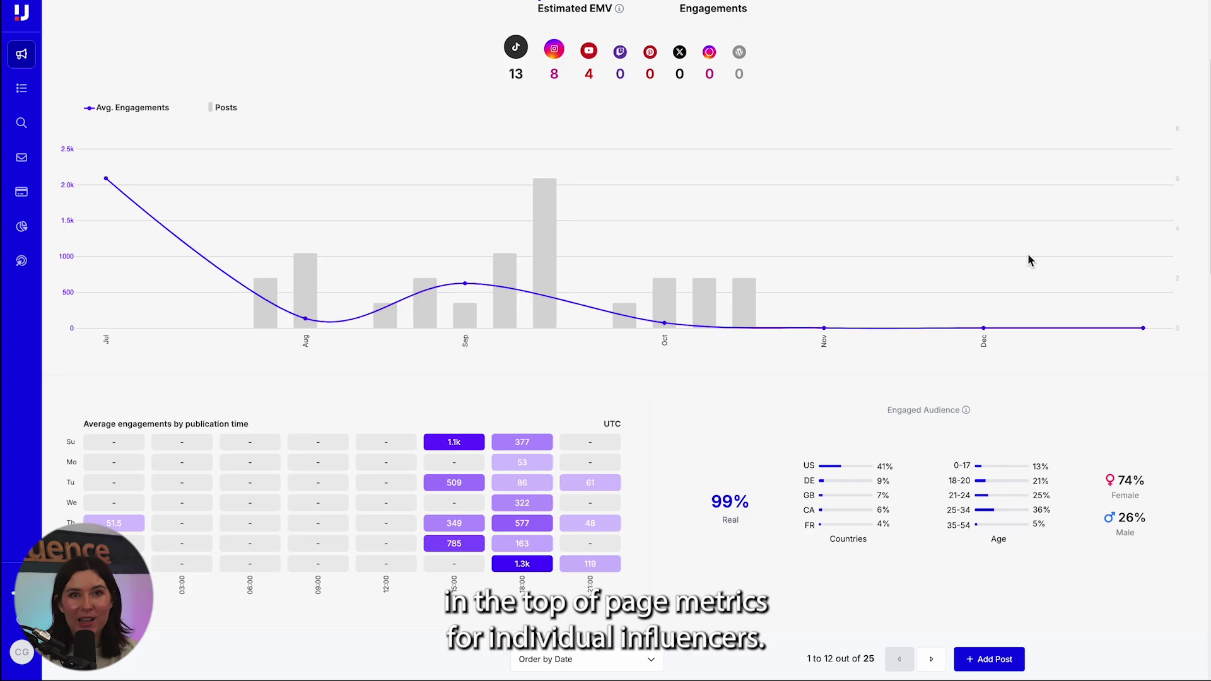
scroll(1028, 260, down, 2)
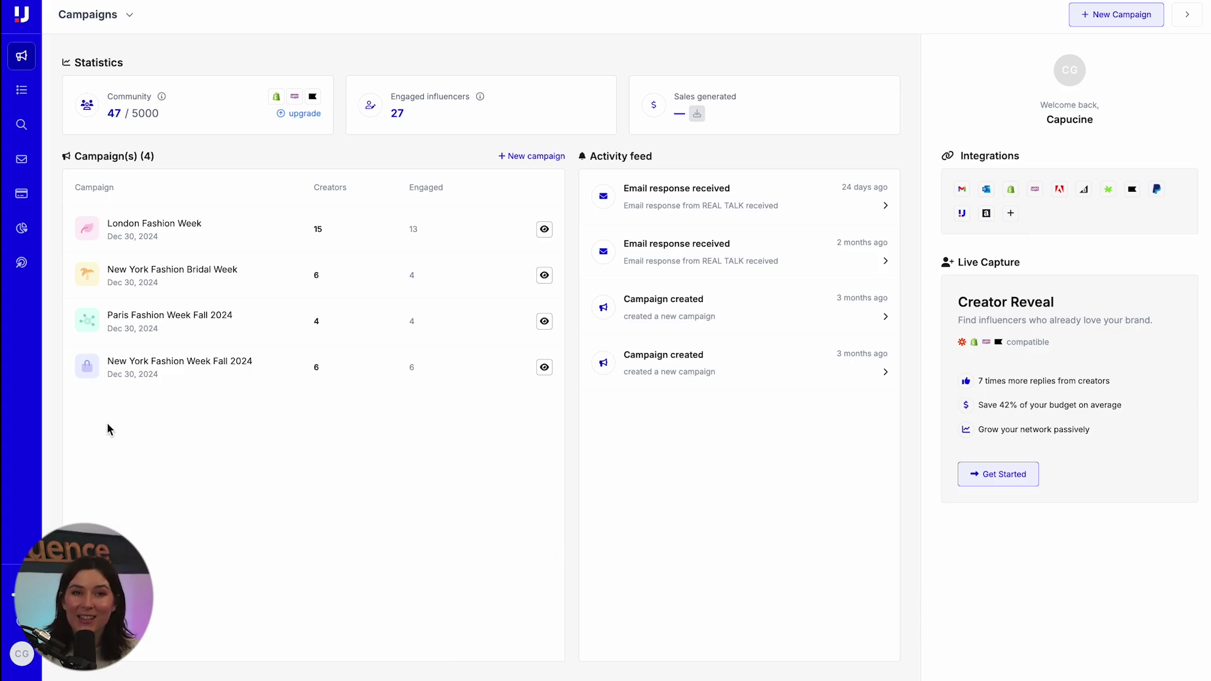
Create a new stream named 'Fashion Weeks Quarter 3'.
click(22, 229)
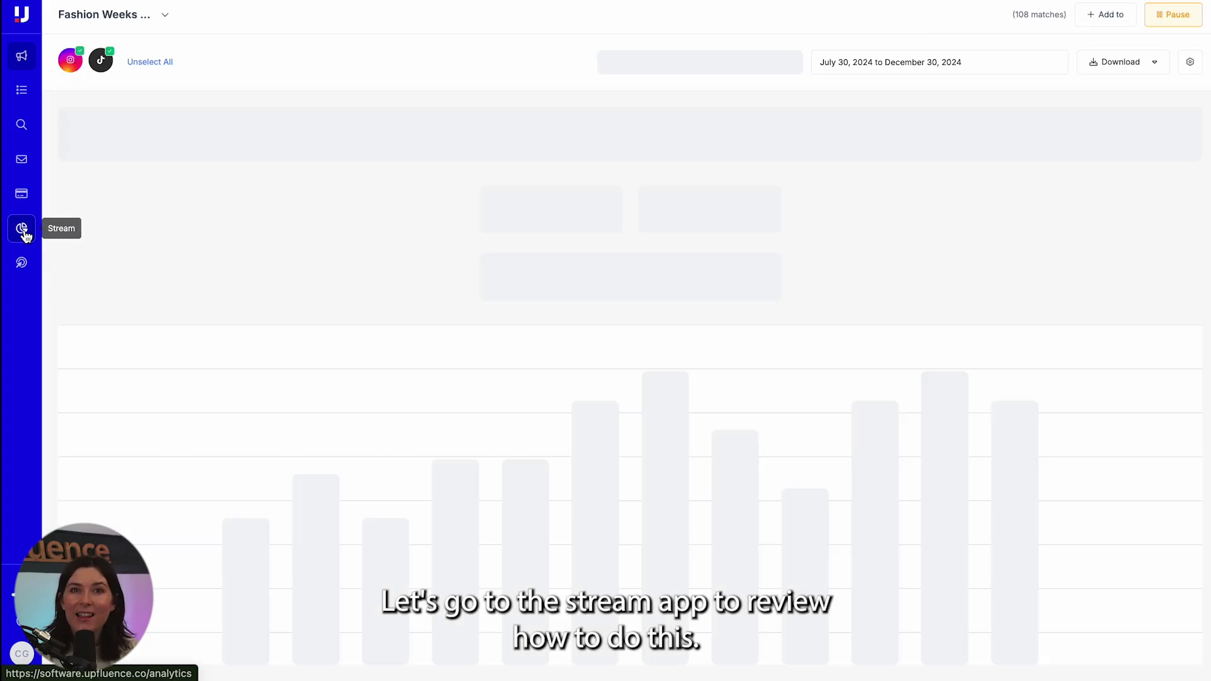
click(166, 16)
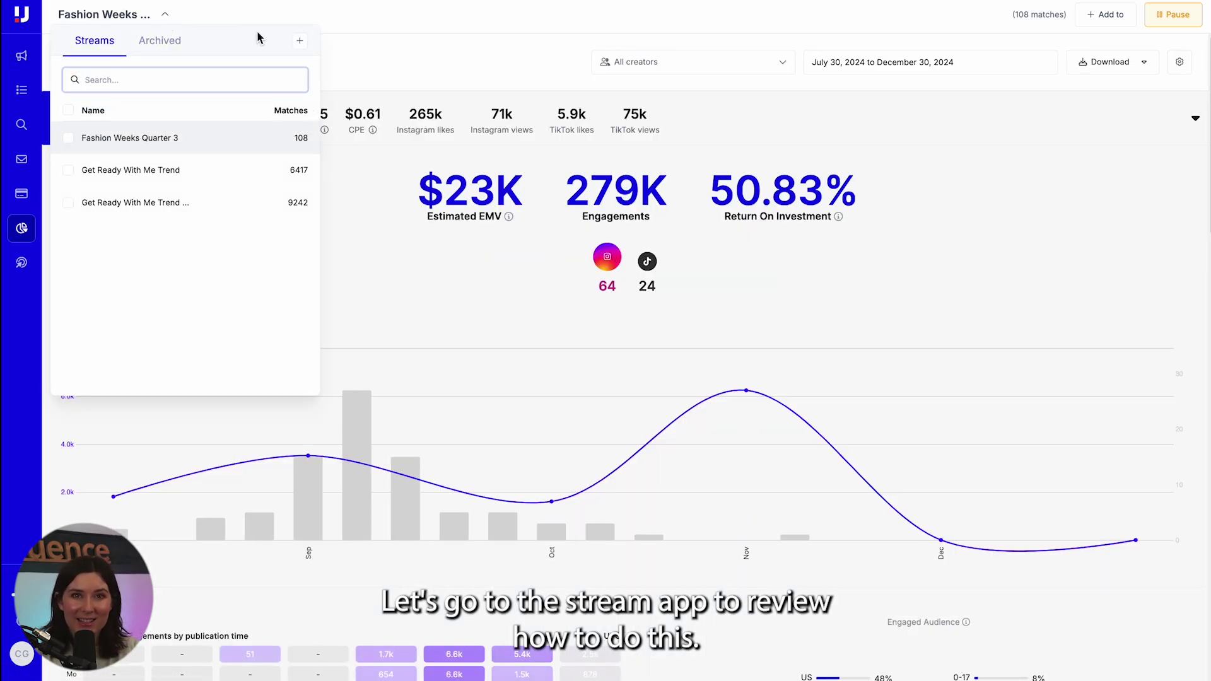
click(299, 40)
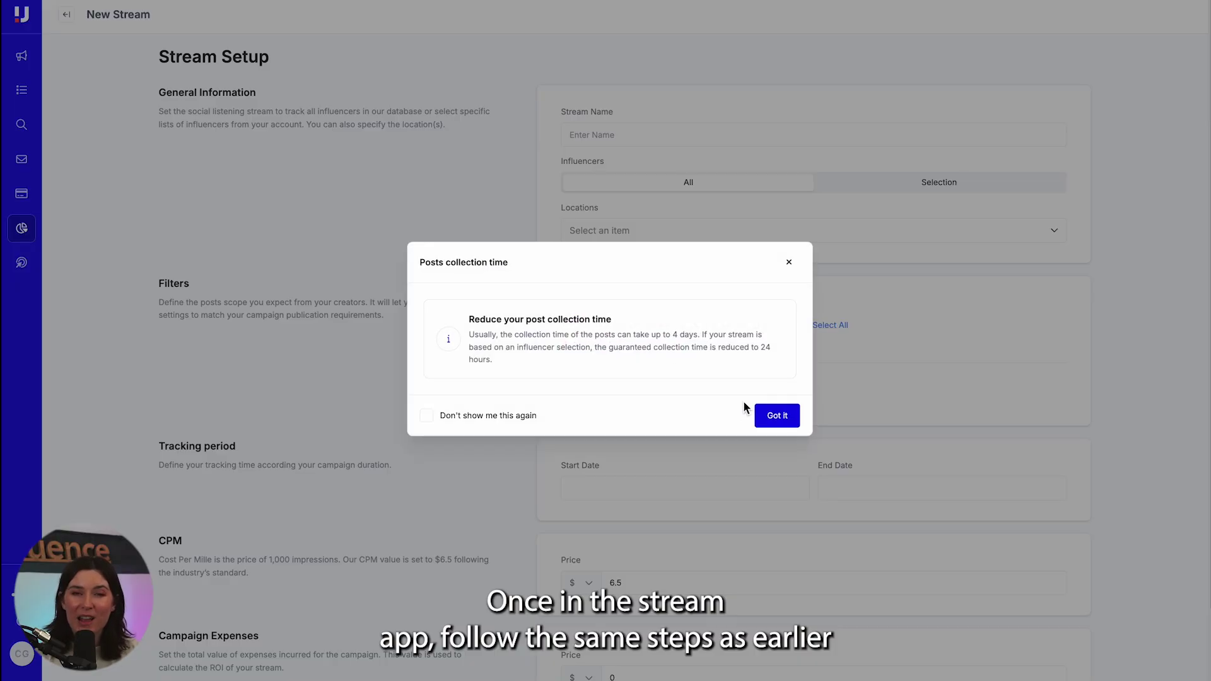
click(777, 415)
text(Fashion Weeks Quarter 3)
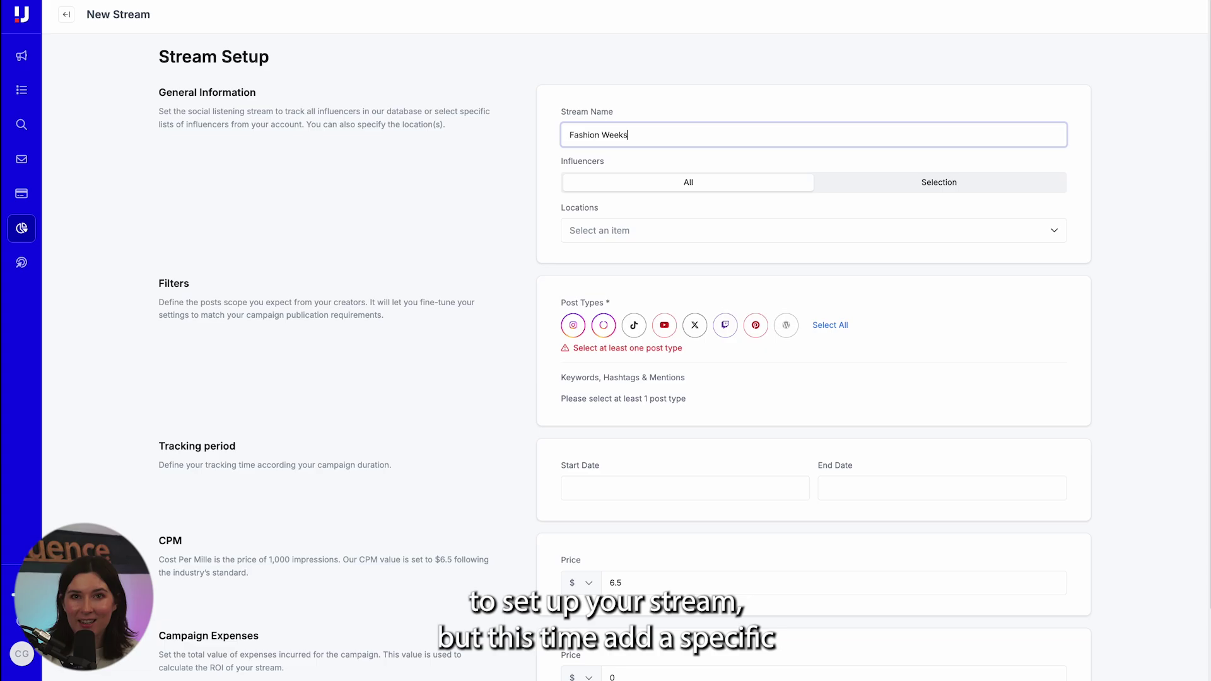
Switch the stream to an influencer selection, importing the Fashion Weeks Quarter 3 list's 15 creators.
click(872, 180)
click(780, 404)
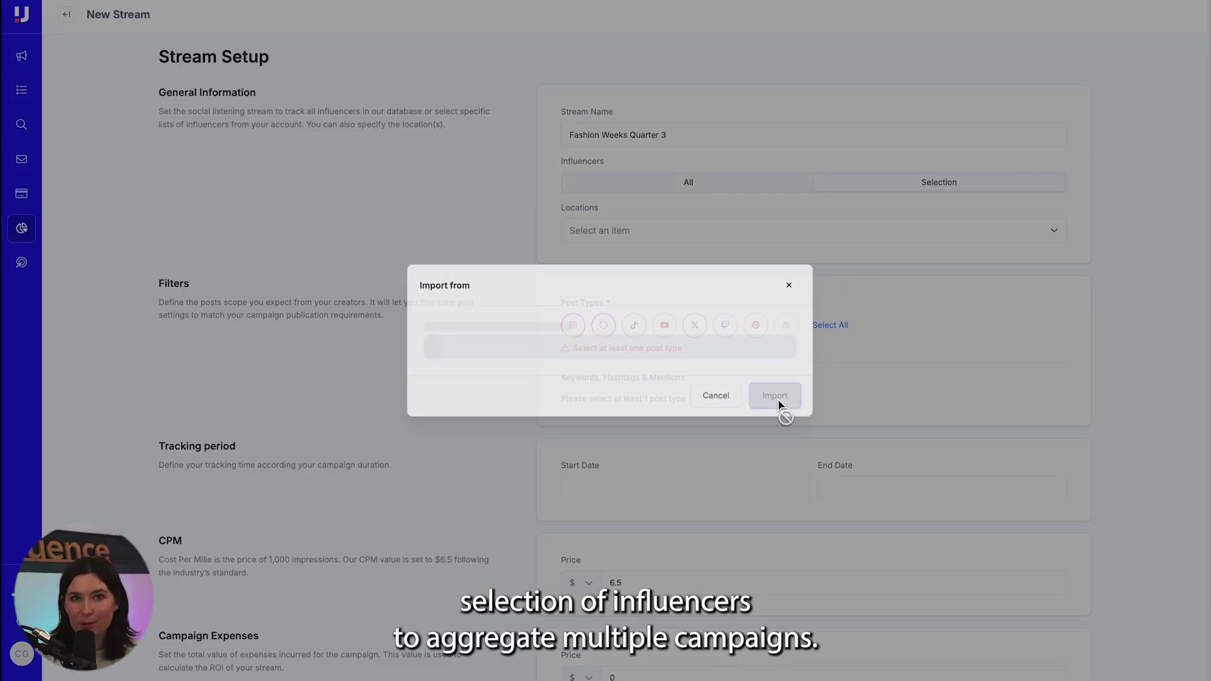
click(743, 374)
click(666, 228)
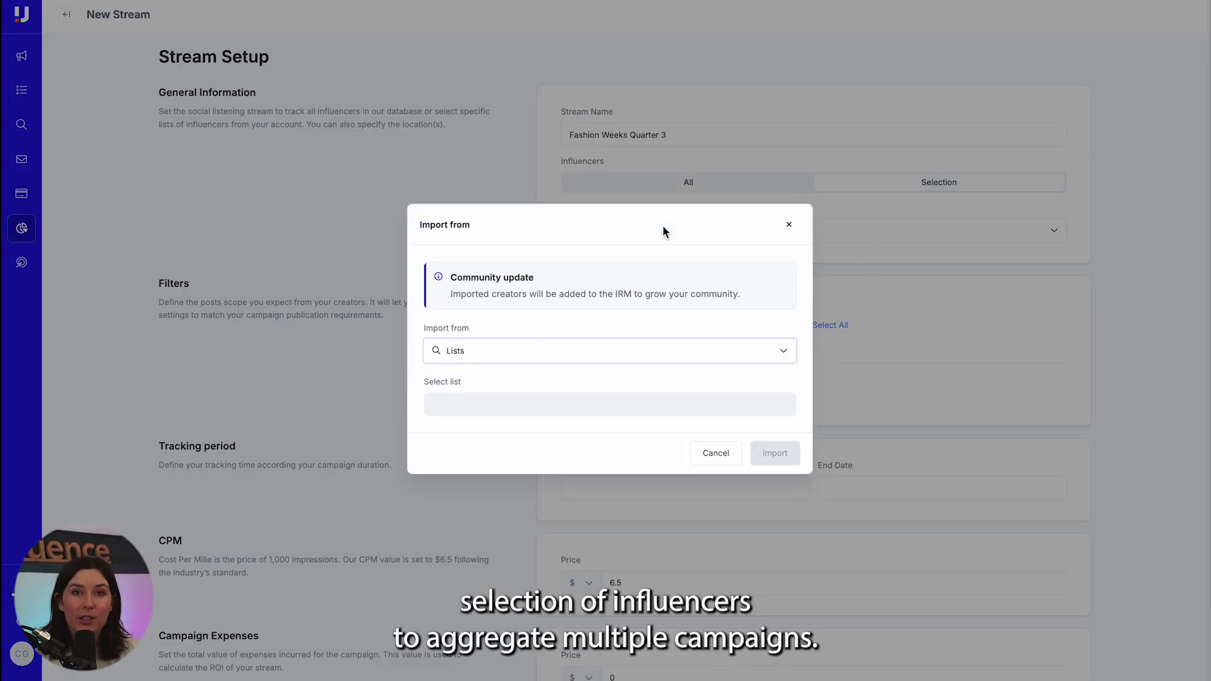
click(610, 407)
click(600, 374)
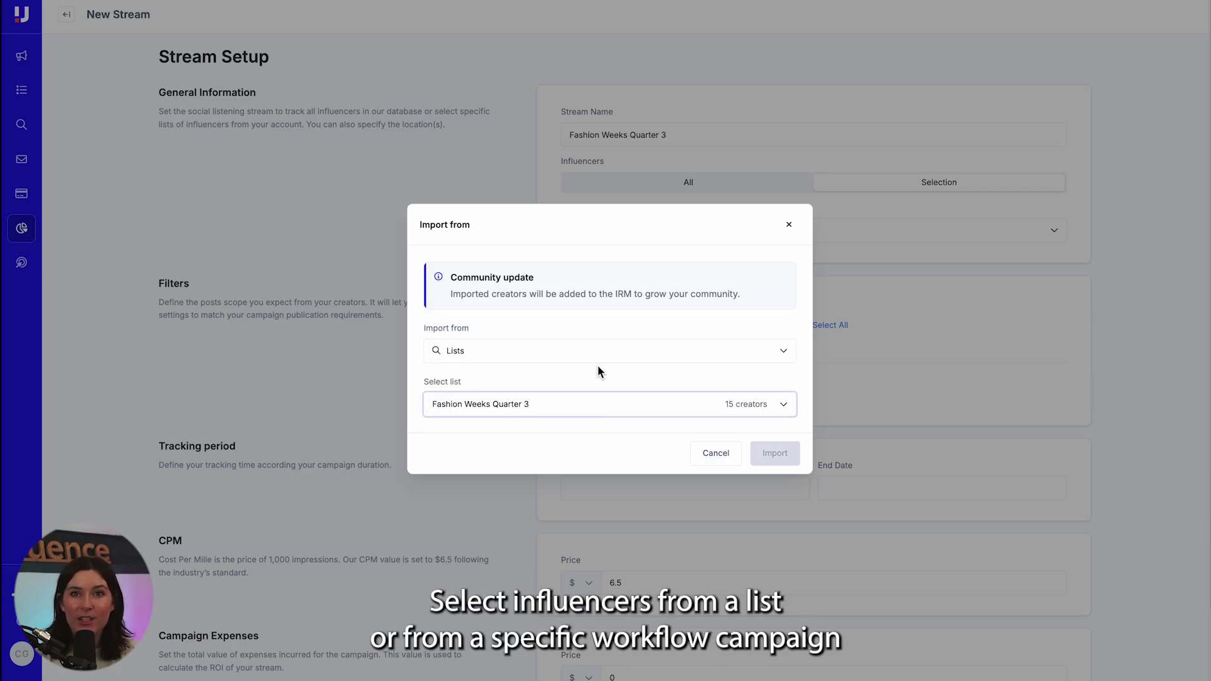
click(786, 461)
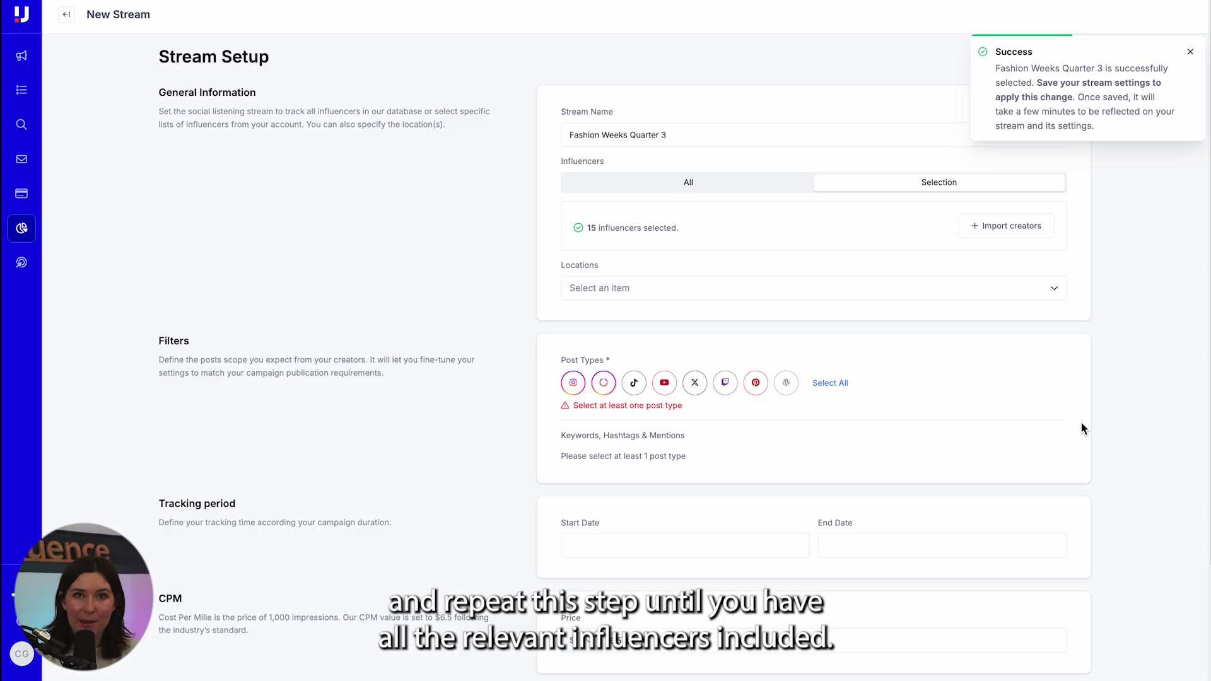
scroll(1081, 423, down, 3)
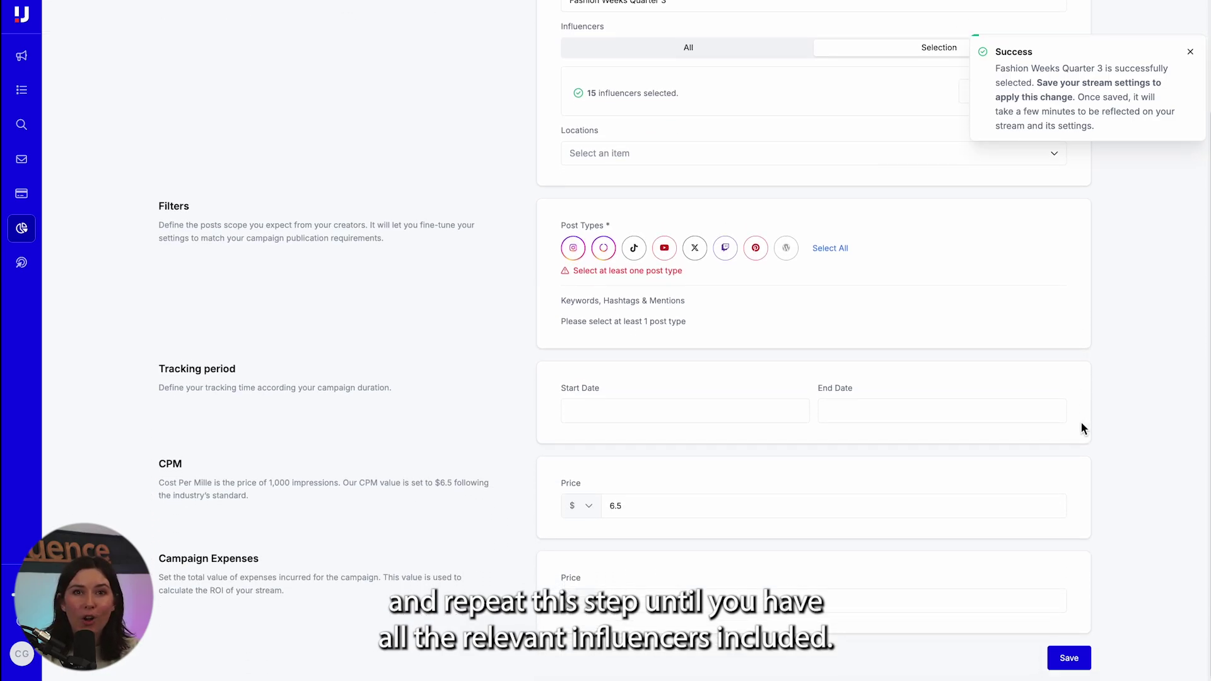
Include Instagram and TikTok posts and set the first hashtag filter's social media to Any.
click(572, 248)
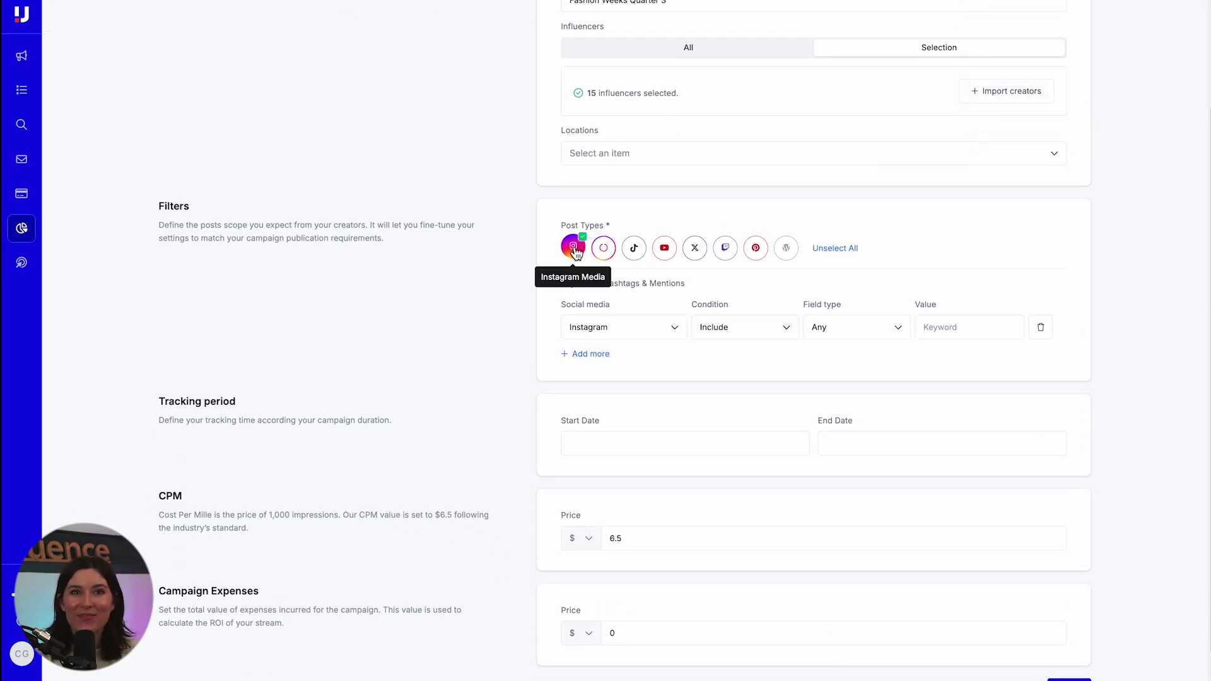
click(634, 248)
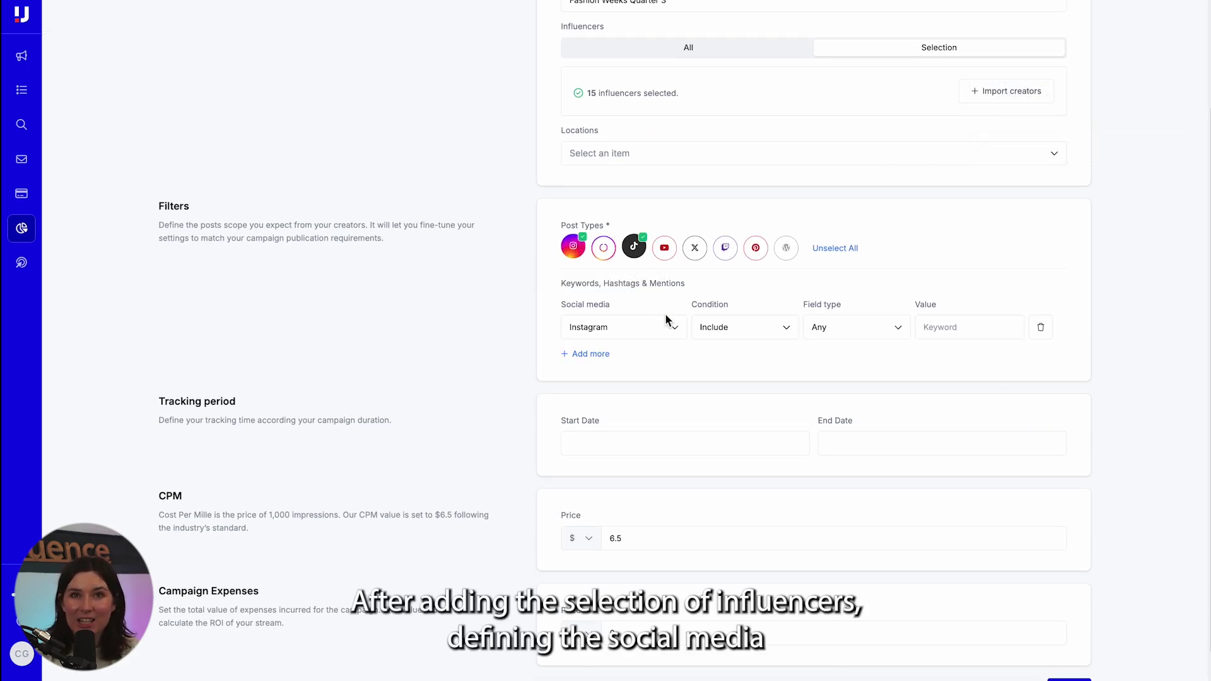
click(608, 339)
click(607, 366)
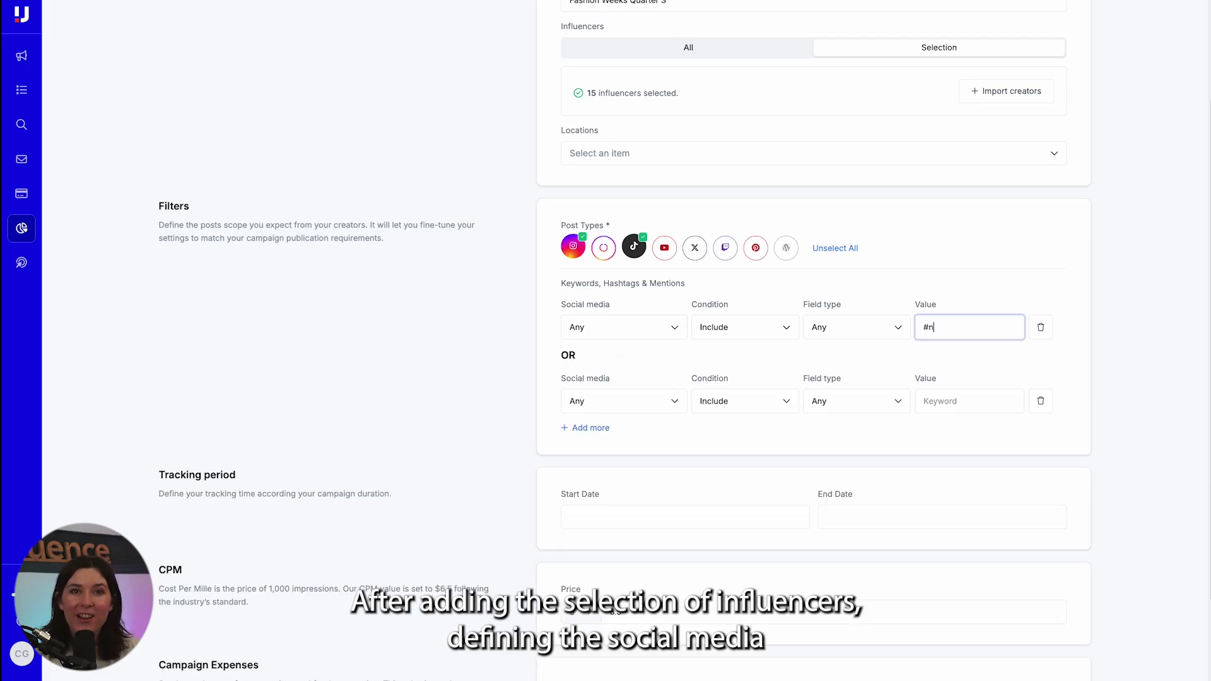
Add #nybw and #nyfw hashtag filters and a third hashtag filter row.
text(ybw)
click(944, 401)
text(#nyfw)
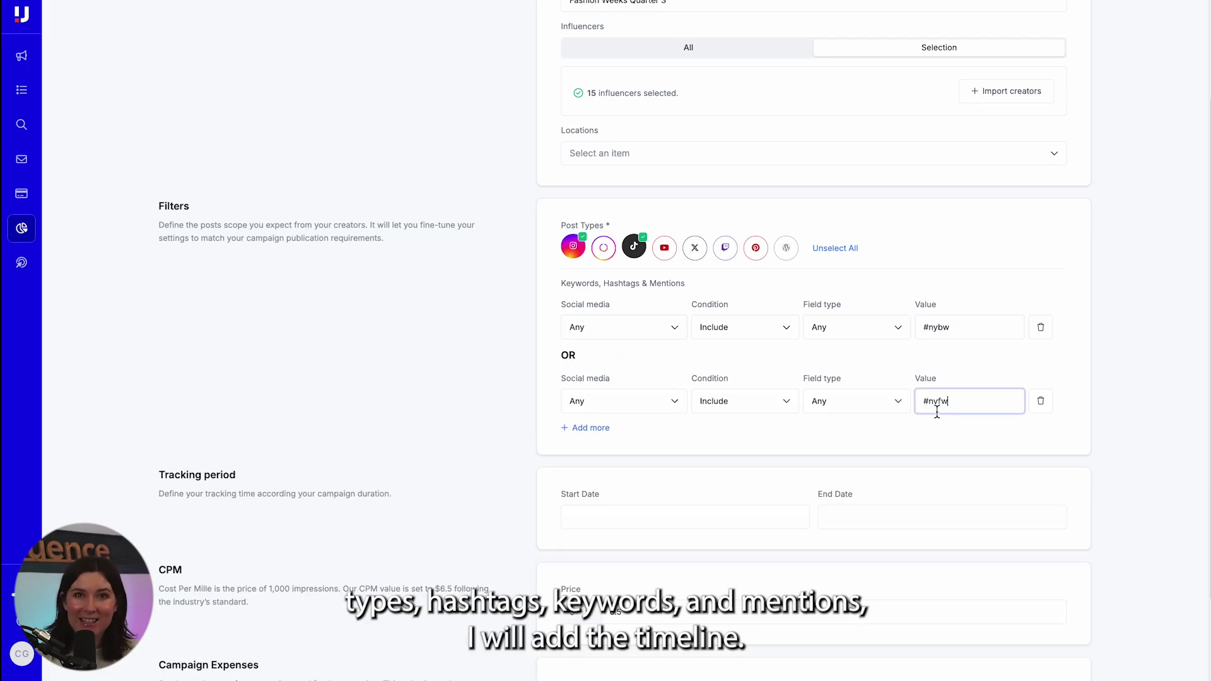
click(606, 429)
click(985, 472)
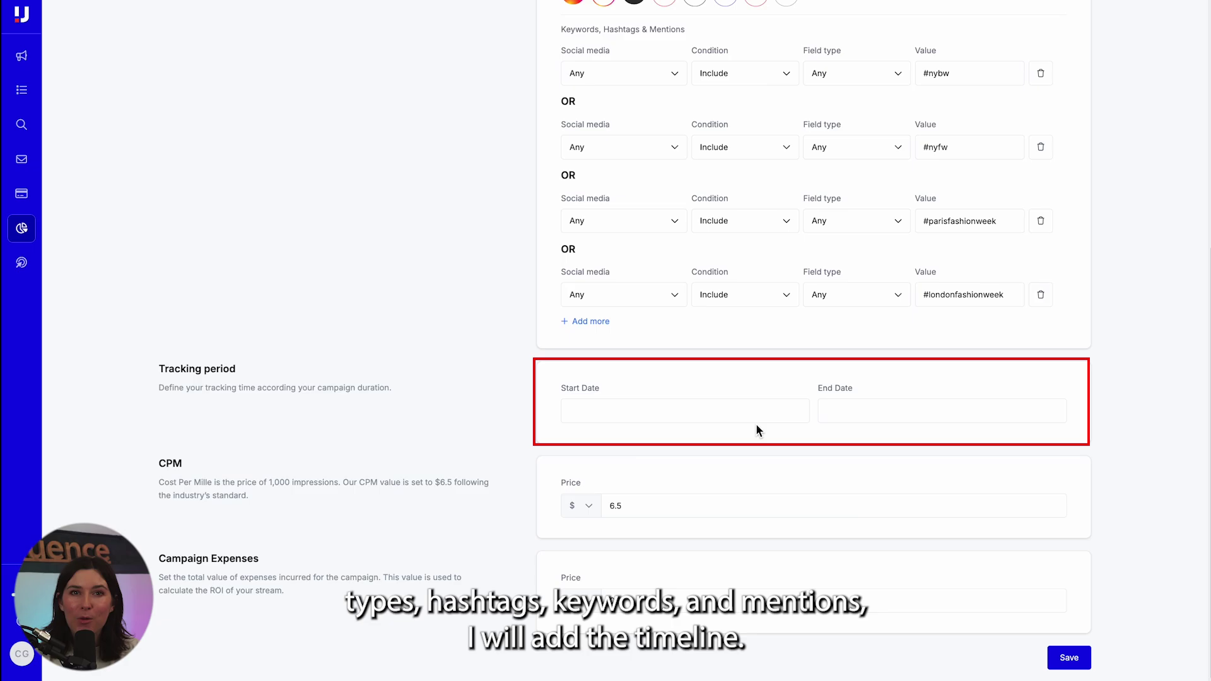
Set the stream's start date to July 1, 2024.
click(750, 421)
click(572, 439)
click(572, 439)
click(572, 439)
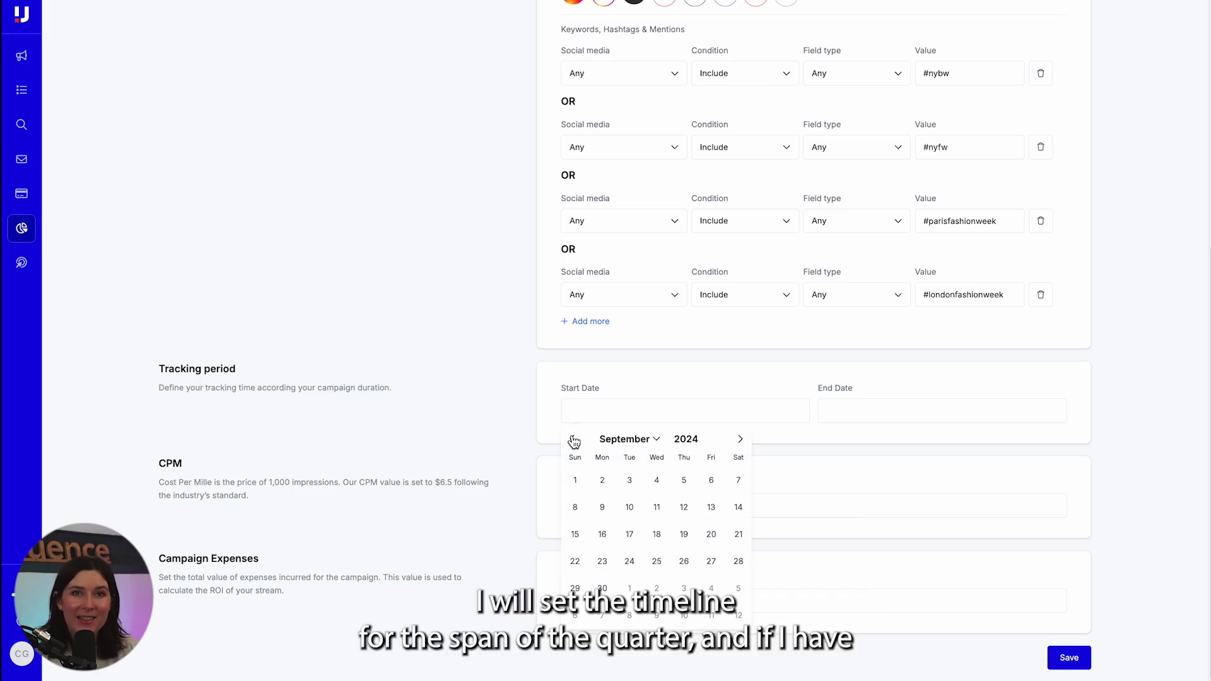
click(572, 439)
click(572, 439)
click(602, 481)
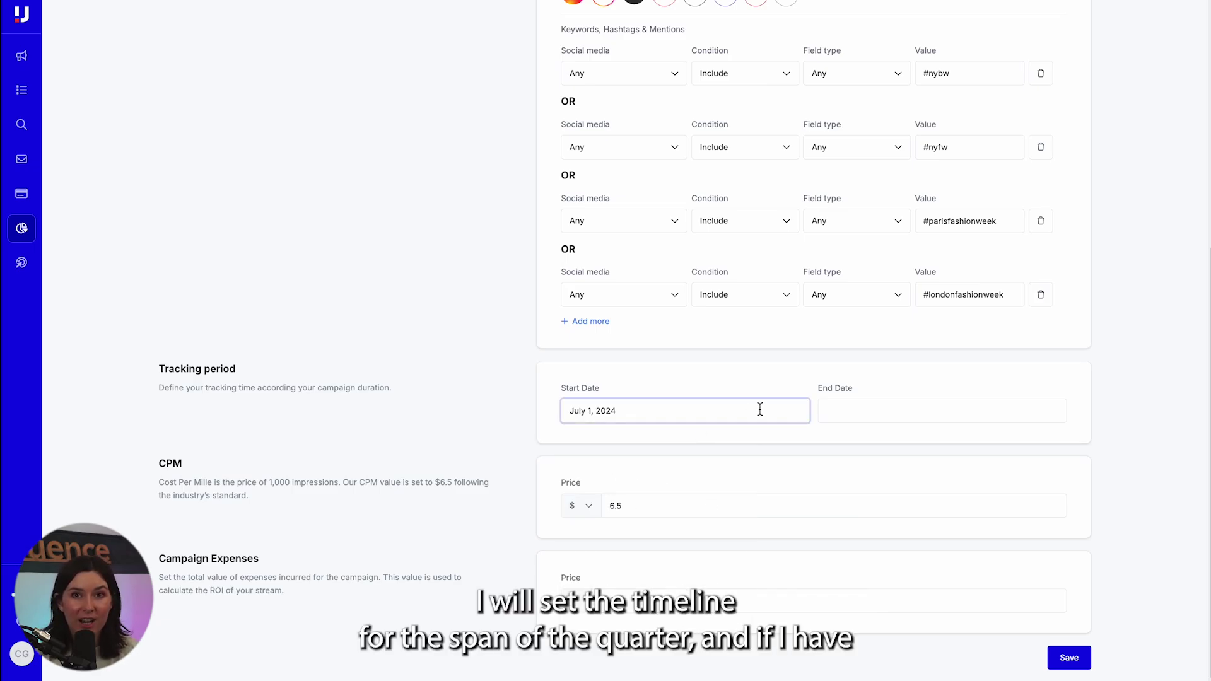
Enter 15000 as campaign expenses and save the stream.
click(632, 602)
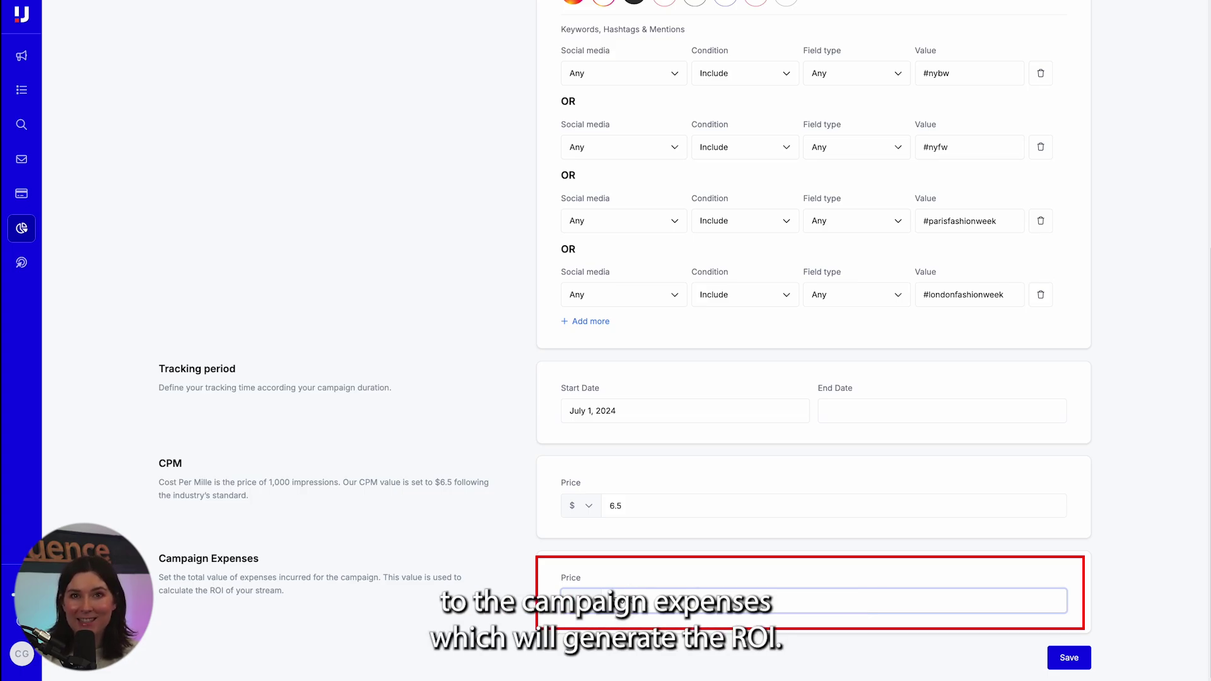
text(150000)
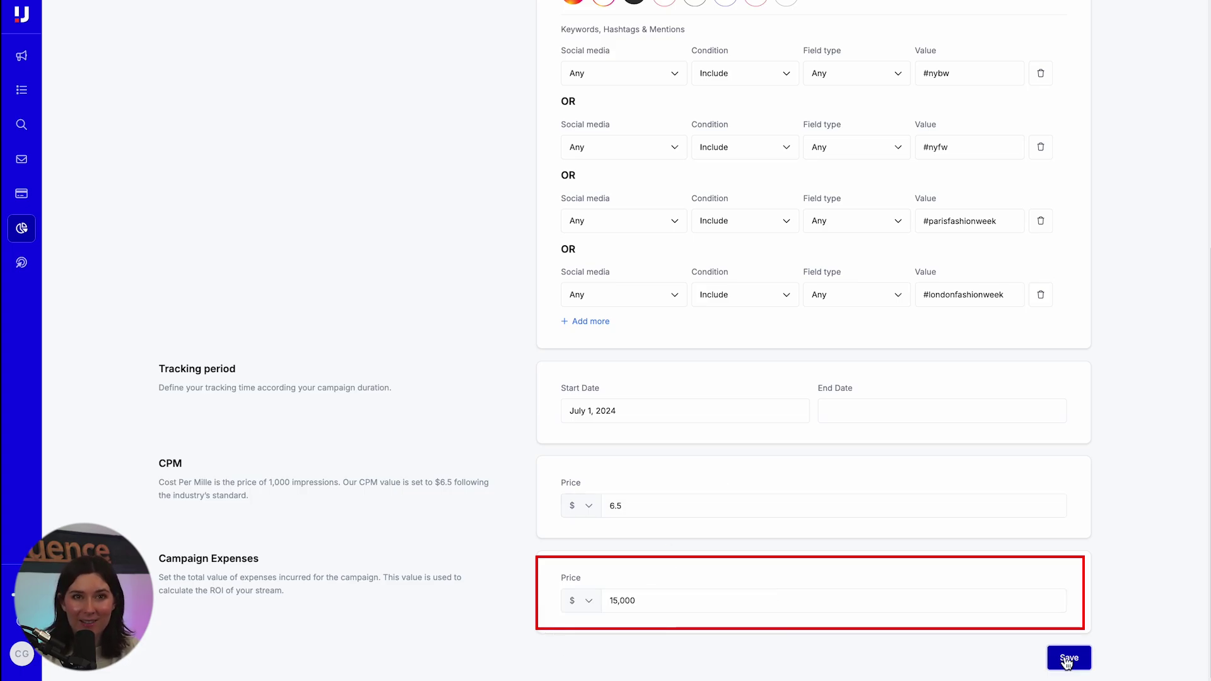
click(1068, 658)
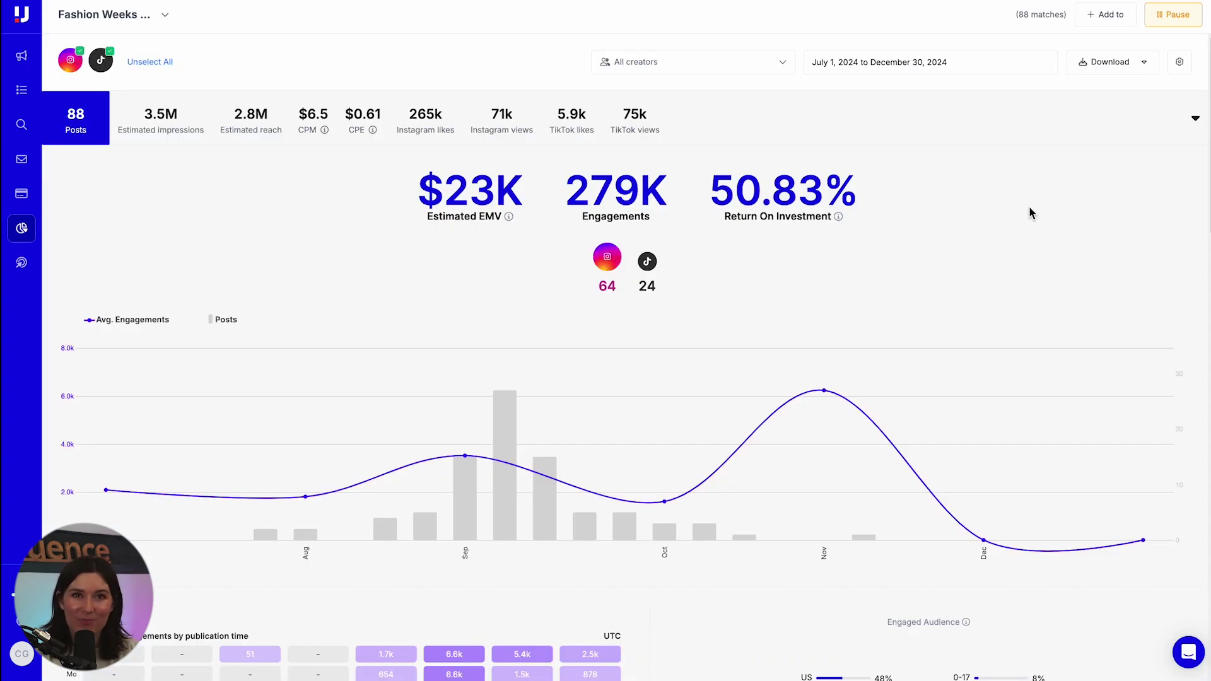
Scroll the dashboard to review 88 posts, $23K EMV, 279K engagements and 50.83% ROI.
scroll(1029, 208, down, 3)
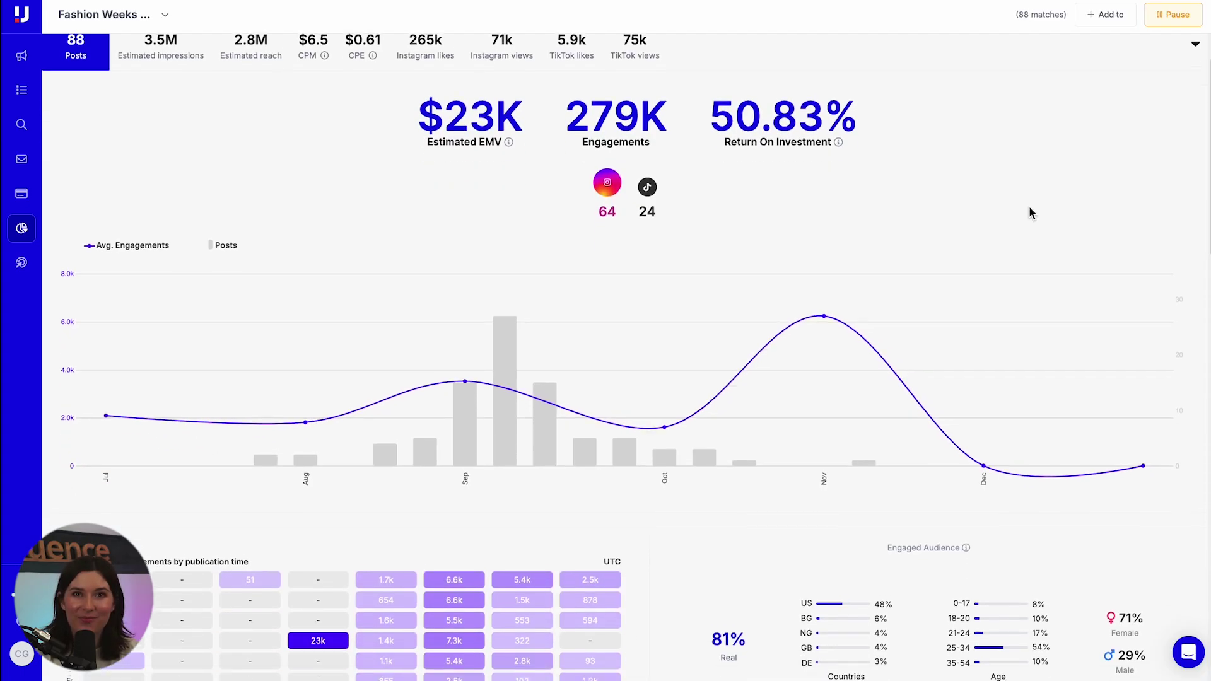